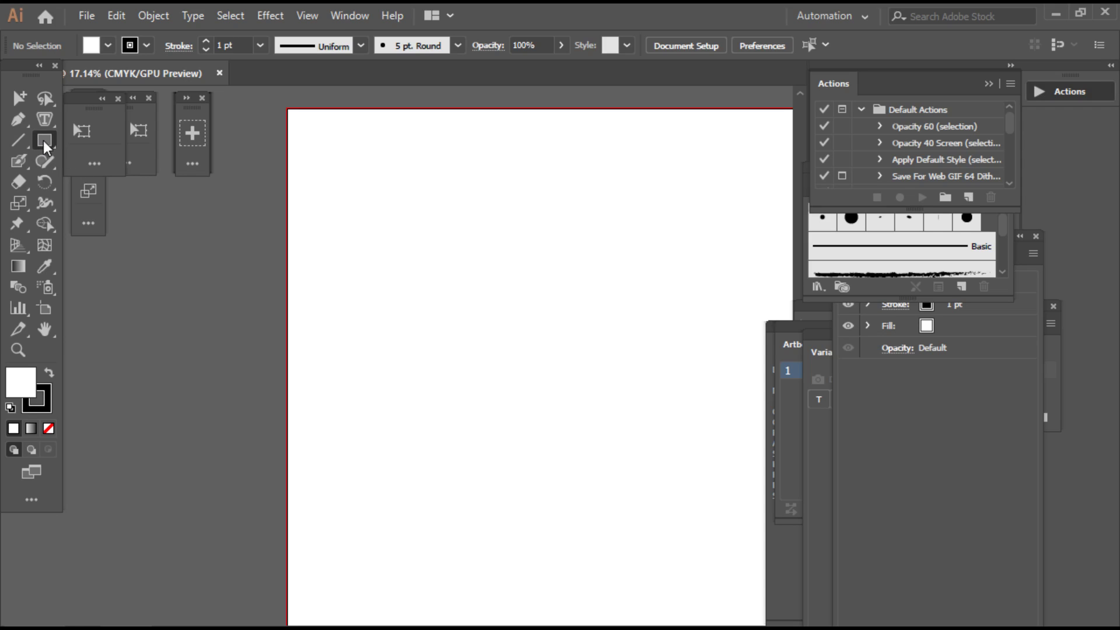
# - Switch to the Ellipse Tool from the Rectangle tool flyout
pyautogui.rightClick(43, 143)
pyautogui.click(86, 184)
# - Draw a tall ellipse near the artboard's top centre with a red fill and no stroke
pyautogui.moveTo(459, 217); pyautogui.dragTo(549, 414)
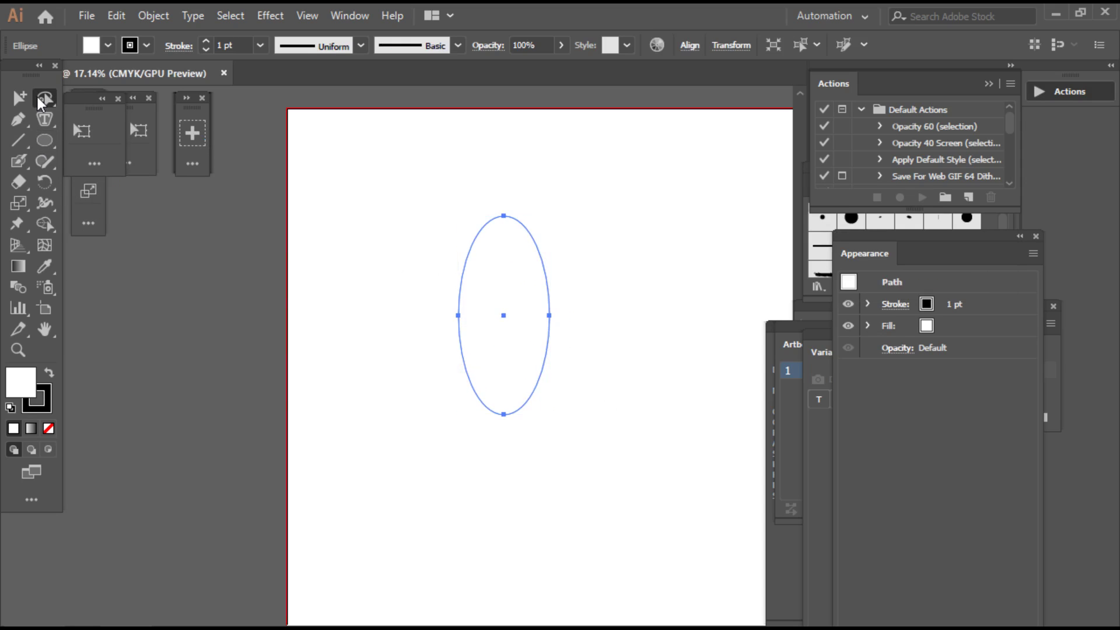
pyautogui.click(37, 97)
pyautogui.click(81, 120)
pyautogui.click(146, 45)
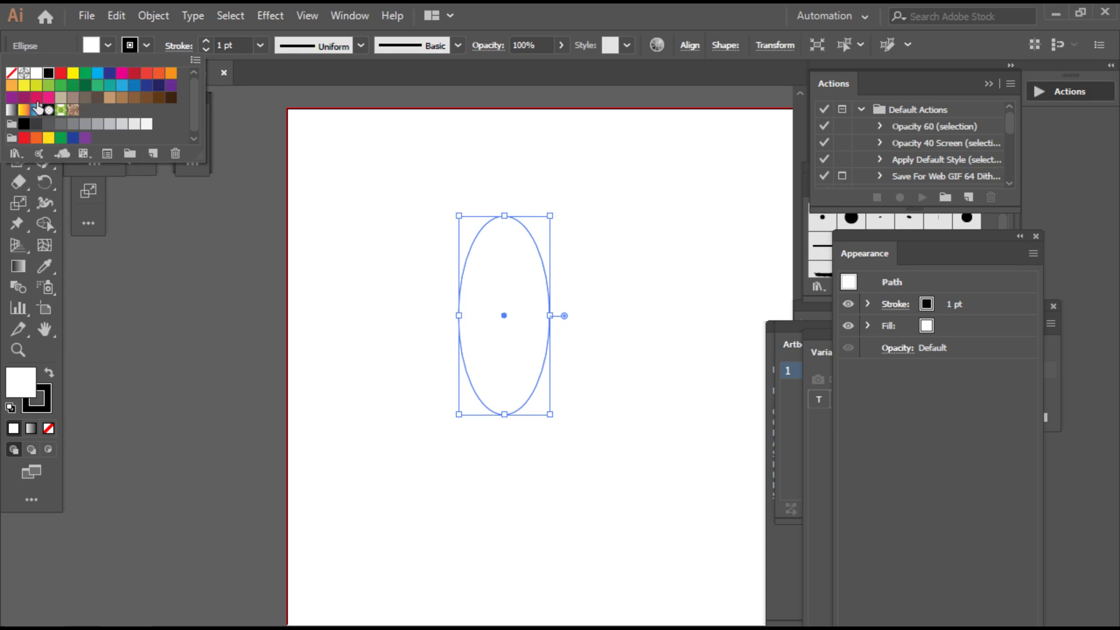
pyautogui.click(11, 73)
pyautogui.click(107, 50)
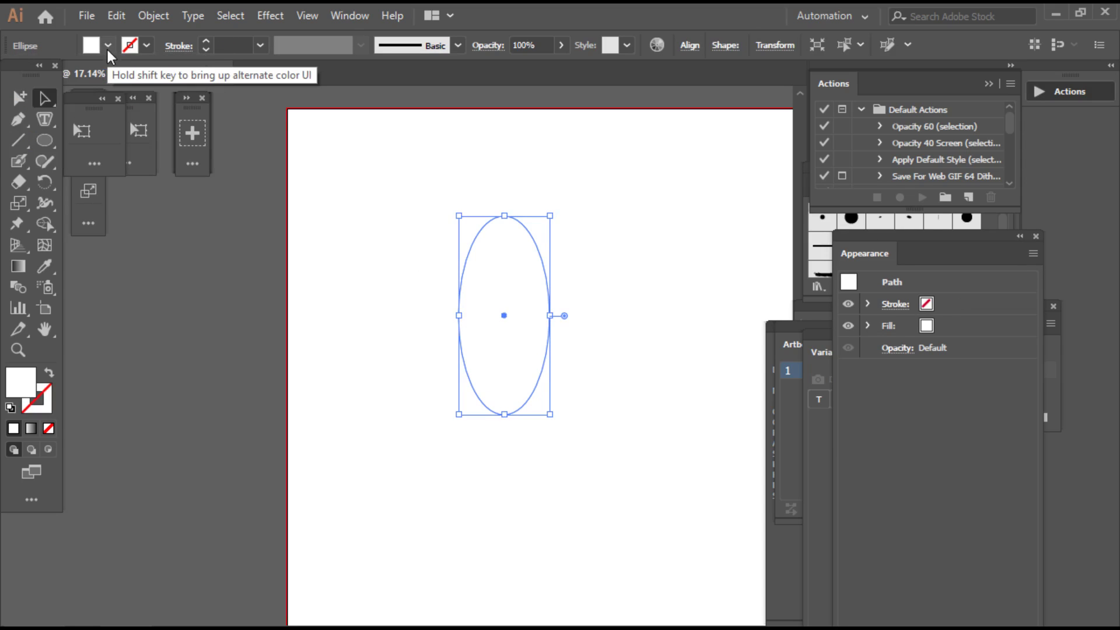
pyautogui.click(86, 47)
pyautogui.click(149, 79)
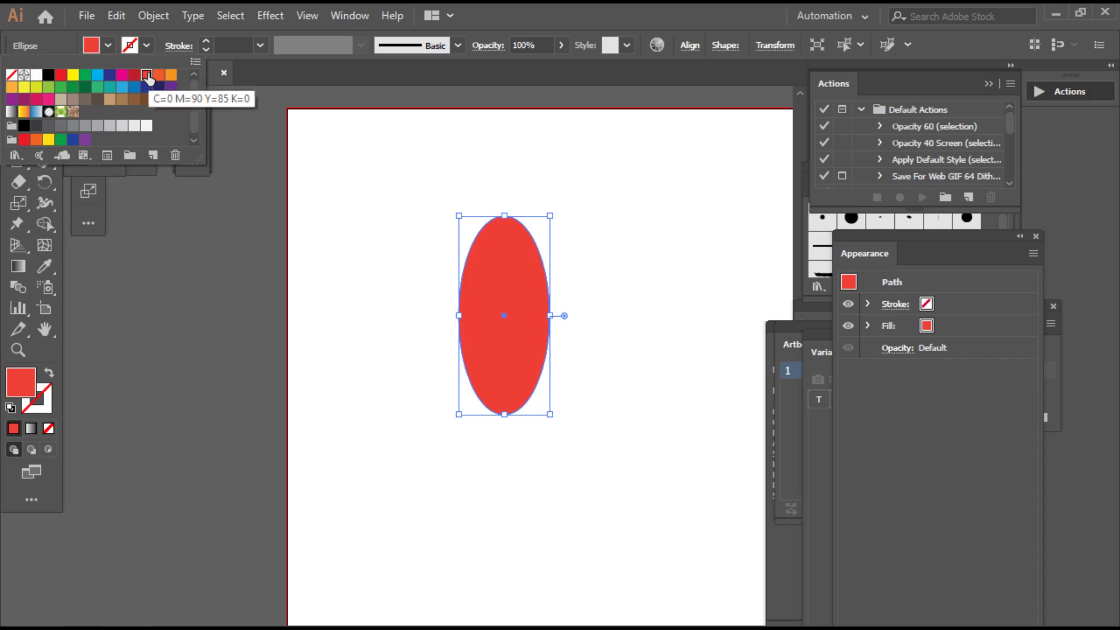
# - Switch to the Anchor Point Tool in the pen tool group
pyautogui.click(54, 97)
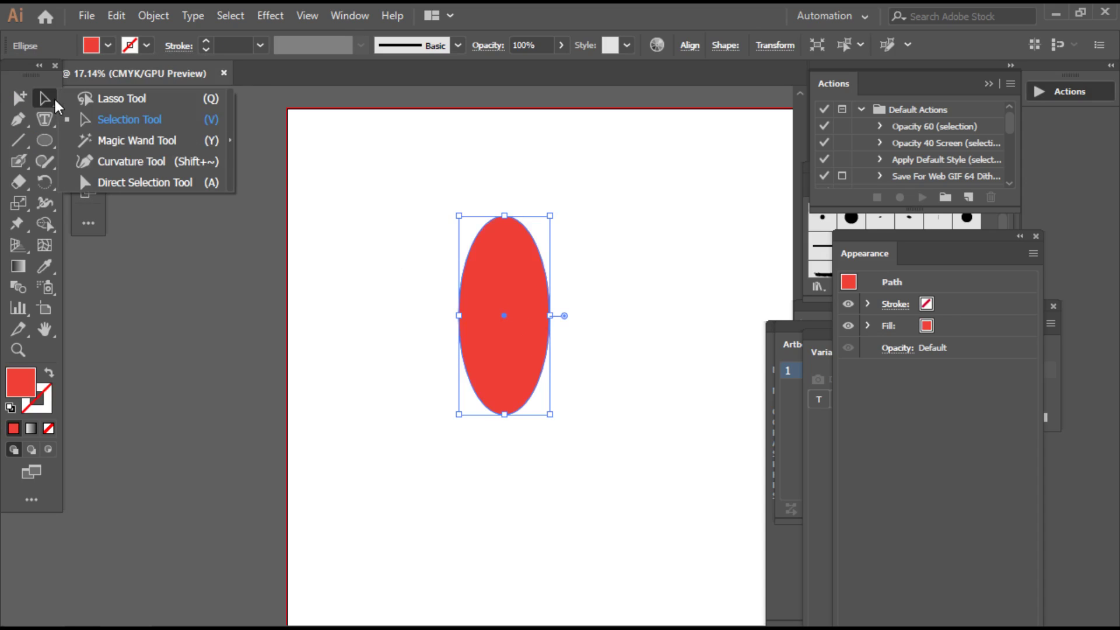
pyautogui.click(16, 144)
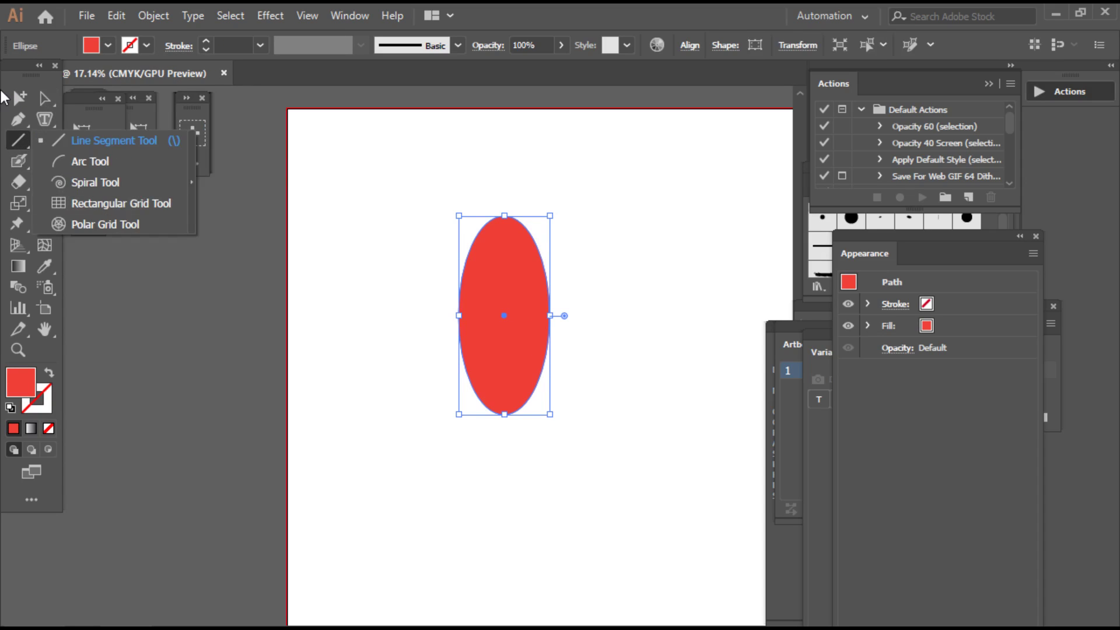
pyautogui.click(19, 119)
pyautogui.click(94, 180)
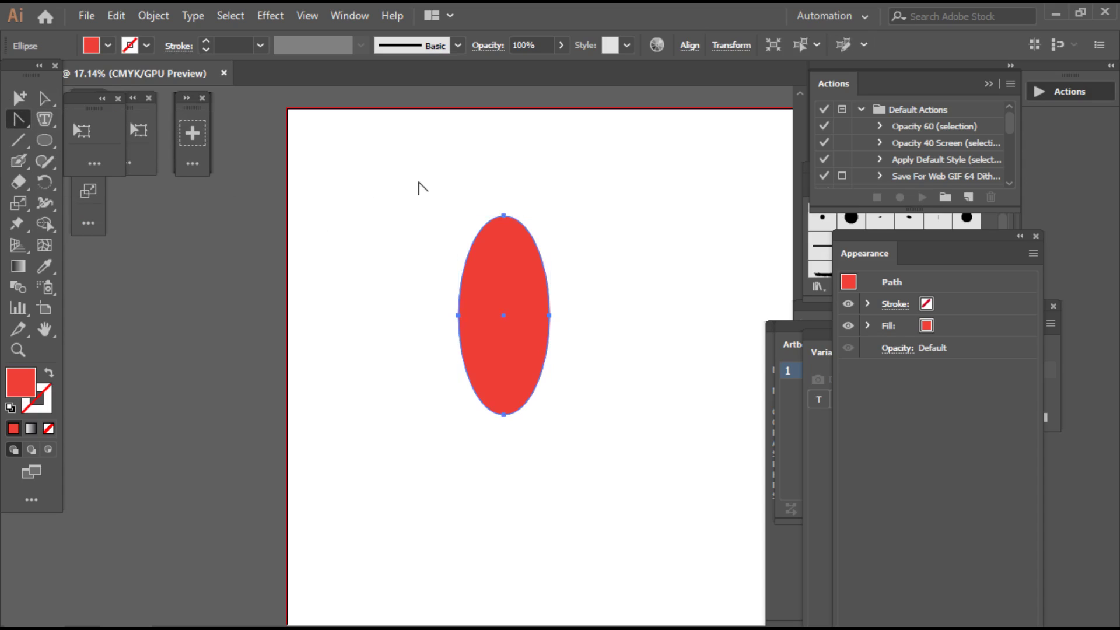
# - Sharpen the ellipse's top and bottom anchors into points to form a red petal
pyautogui.click(505, 216)
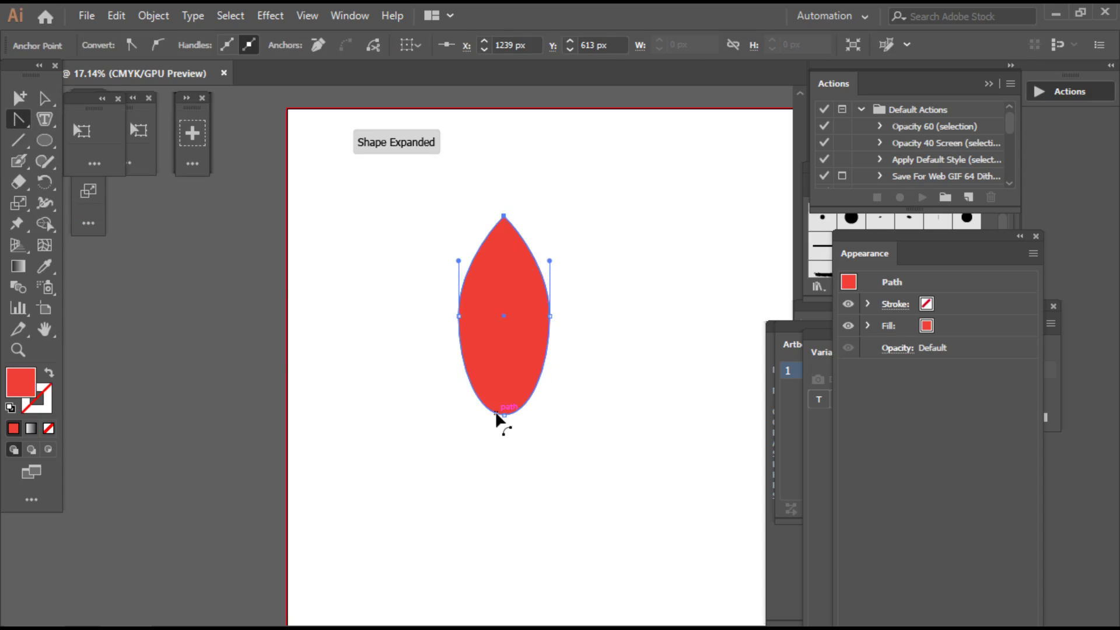
pyautogui.click(504, 415)
pyautogui.click(45, 97)
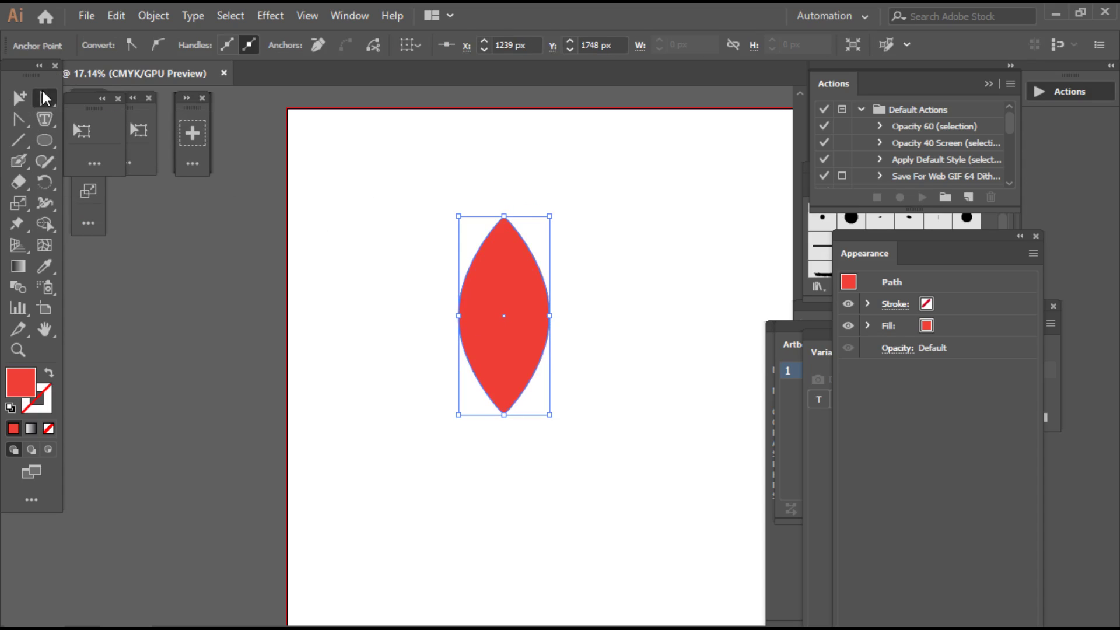
pyautogui.click(489, 324)
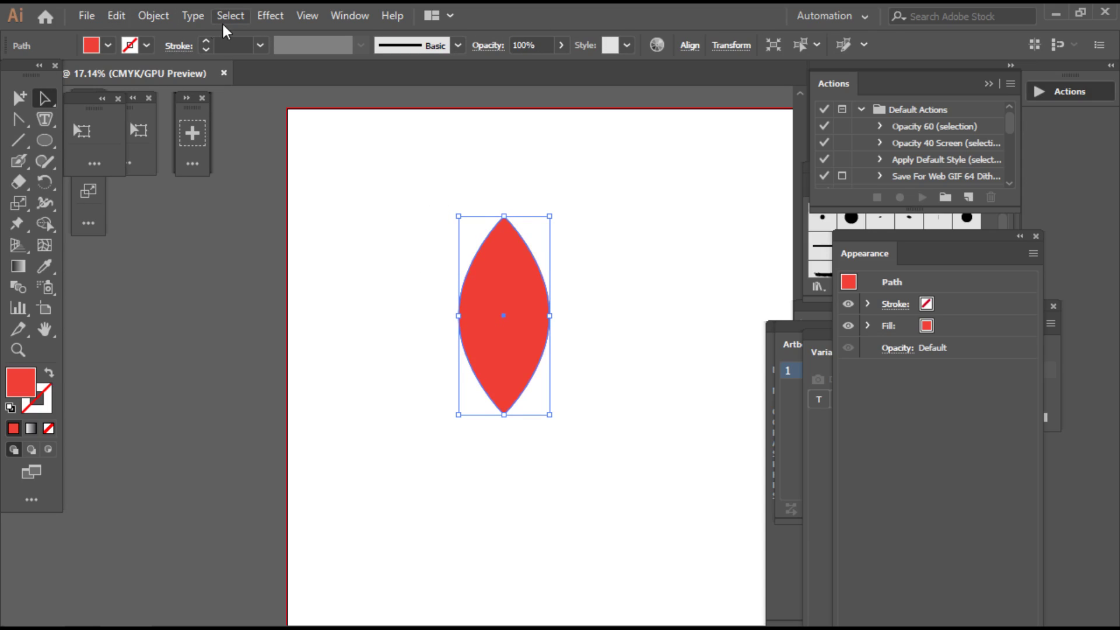
# - Copy and paste the petal in front, then rotate the copy and move it right
pyautogui.click(105, 16)
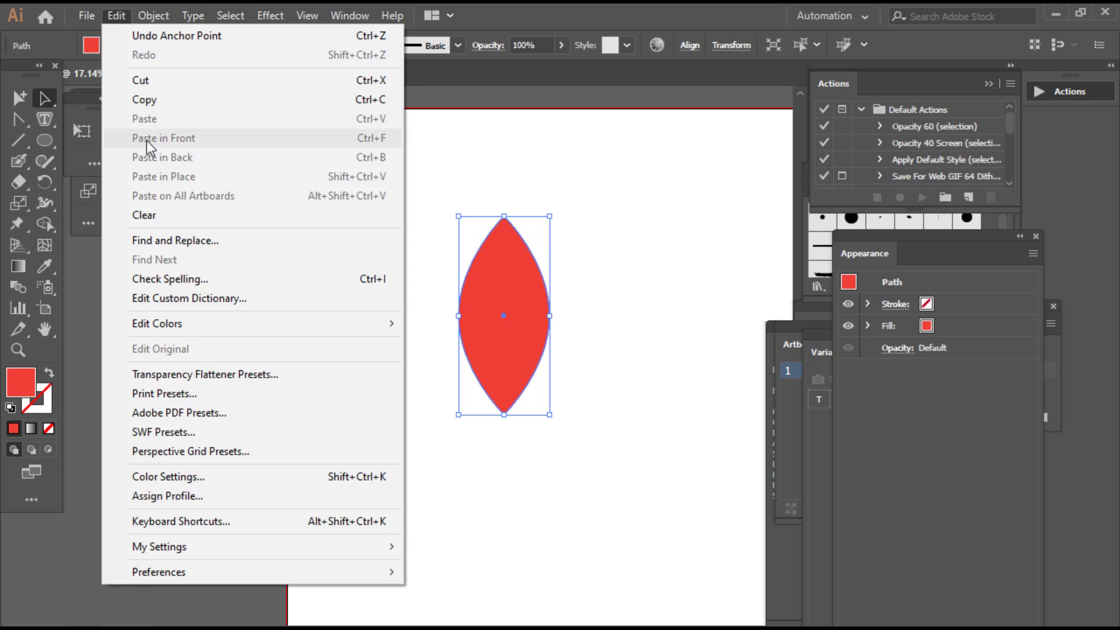
pyautogui.click(146, 100)
pyautogui.click(116, 16)
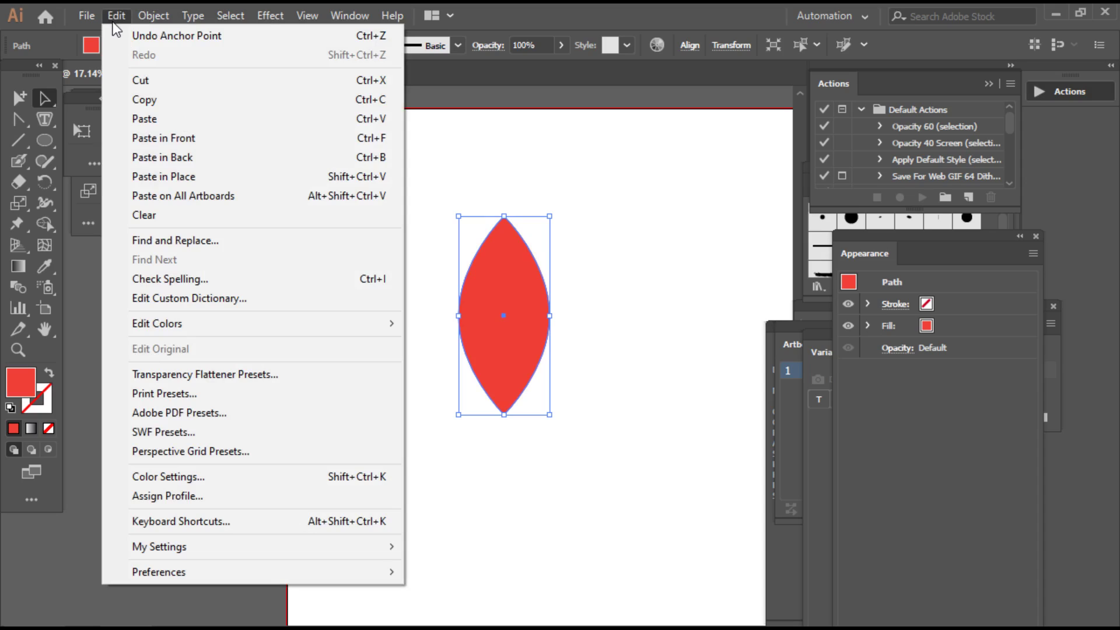
pyautogui.click(170, 138)
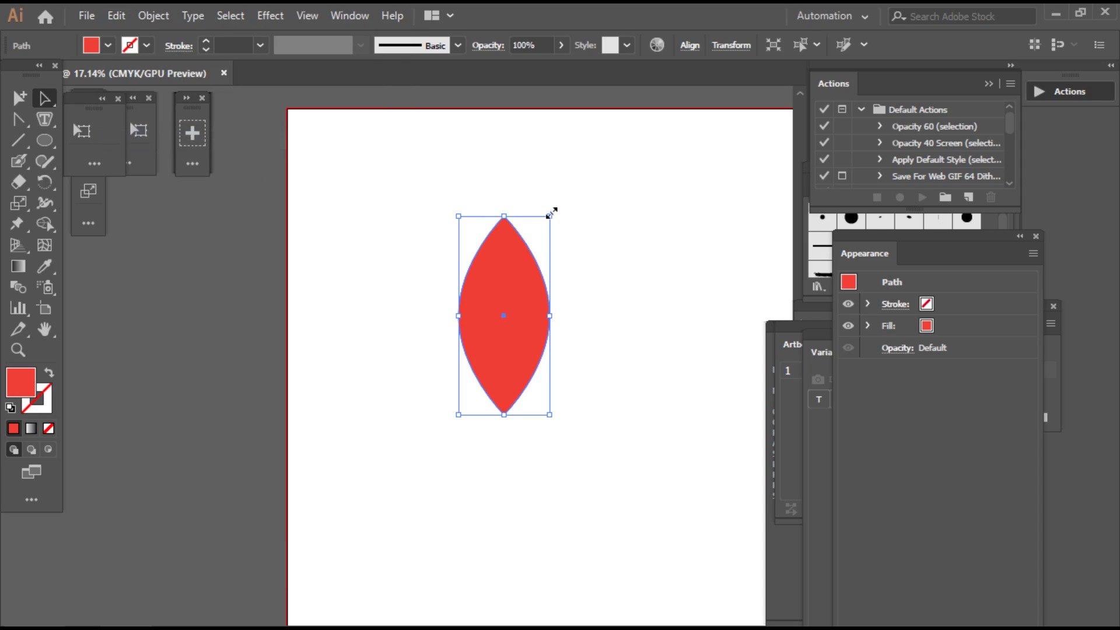
pyautogui.moveTo(551, 213); pyautogui.dragTo(573, 262)
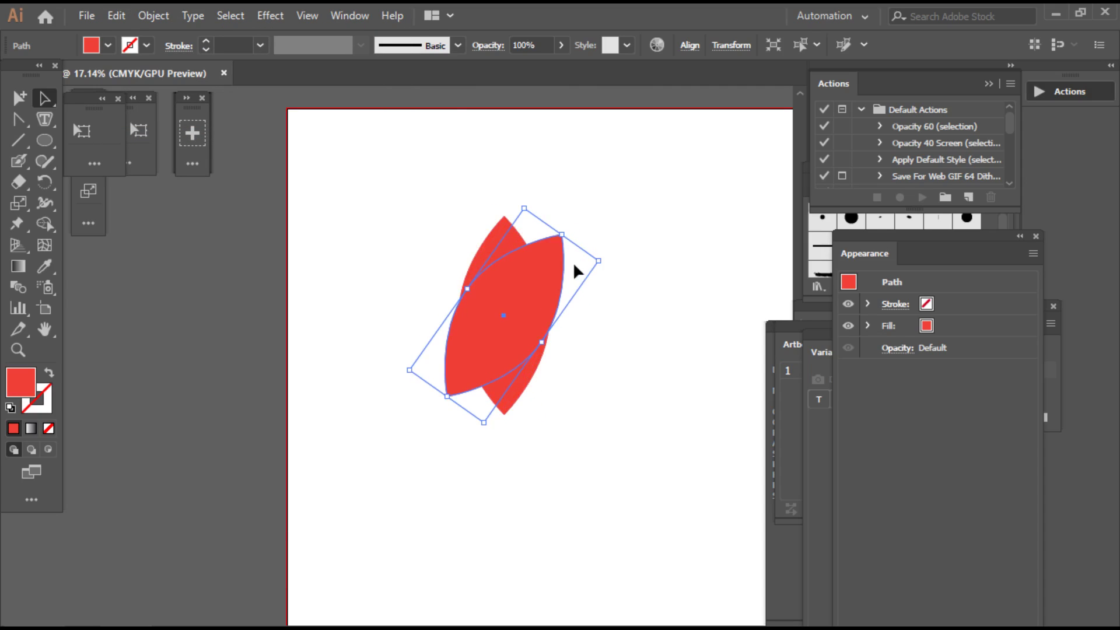
pyautogui.moveTo(546, 264); pyautogui.dragTo(600, 282)
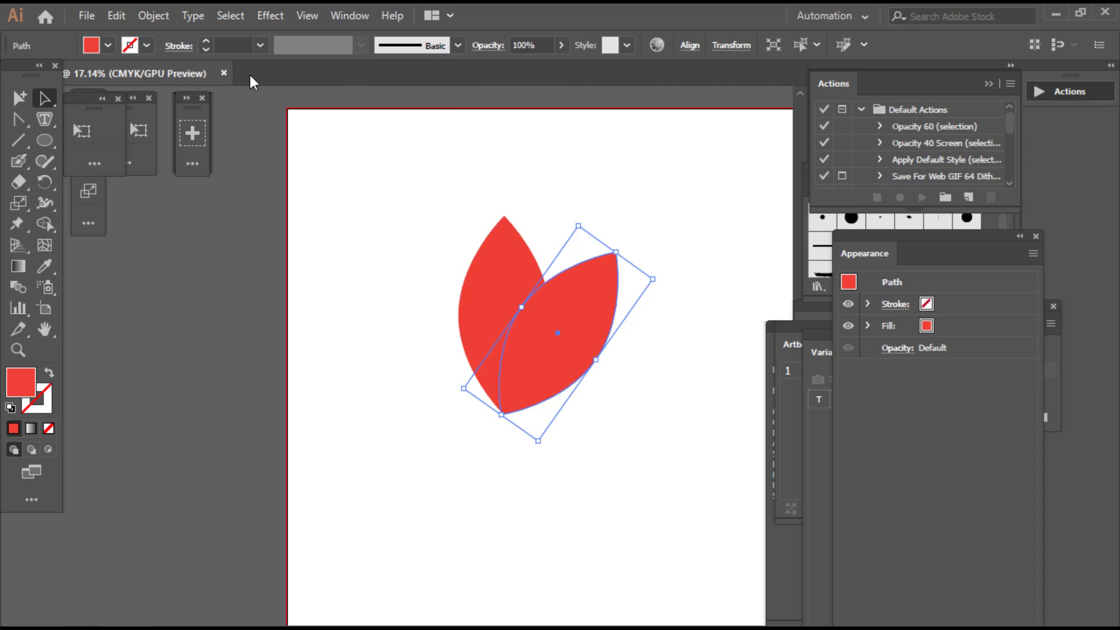
# - Fill the tilted petal orange and reflect a copy to the left of the red petal
pyautogui.click(108, 45)
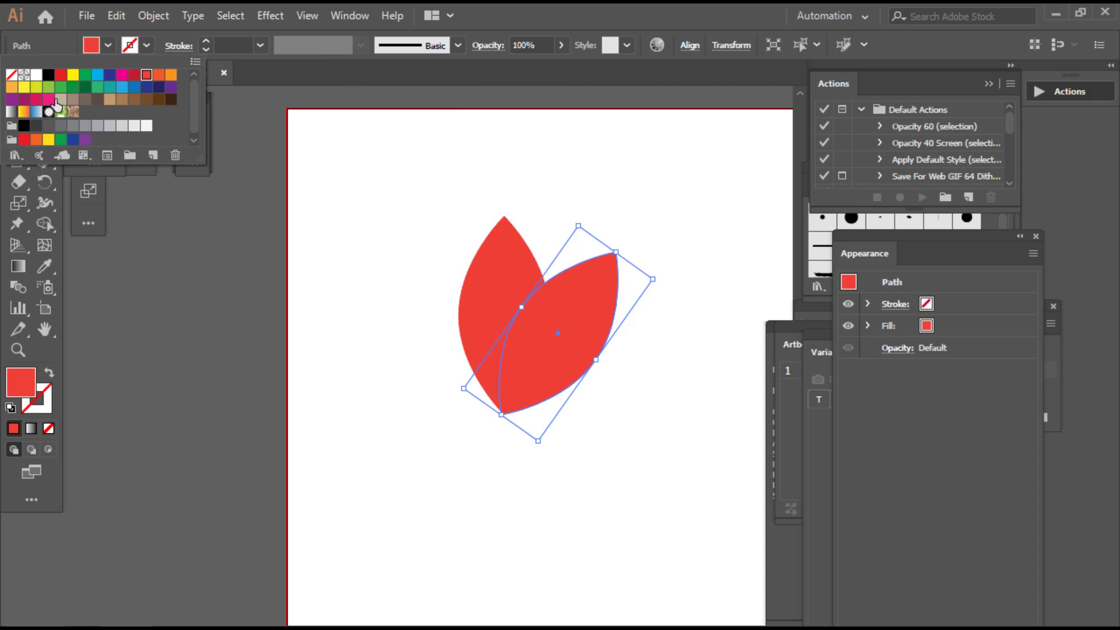
pyautogui.click(11, 87)
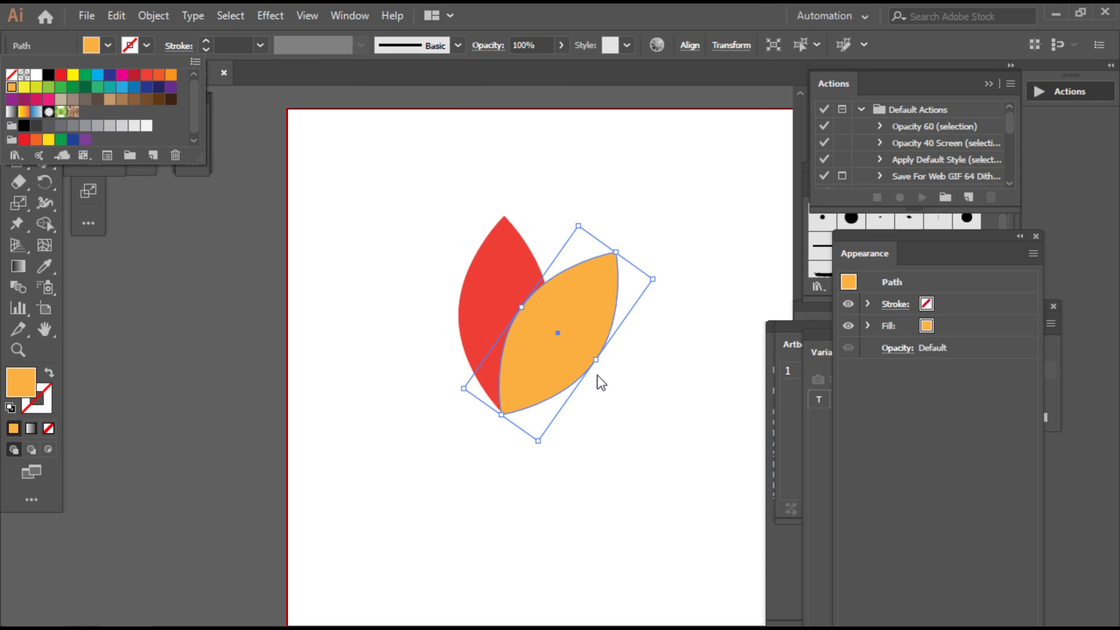
pyautogui.rightClick(583, 373)
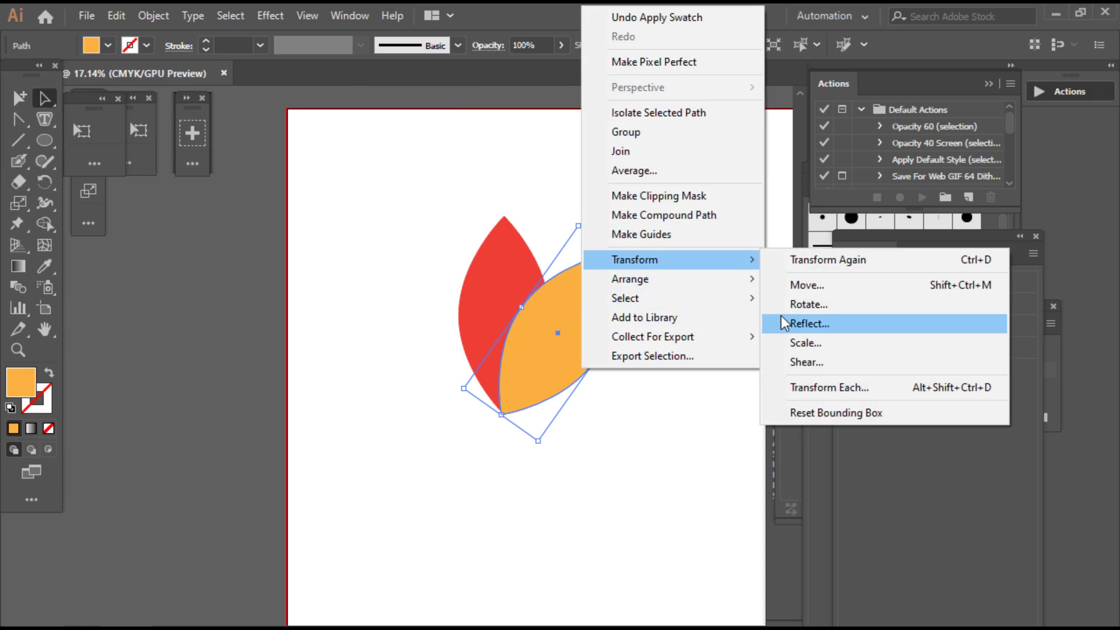
pyautogui.click(782, 318)
pyautogui.click(696, 420)
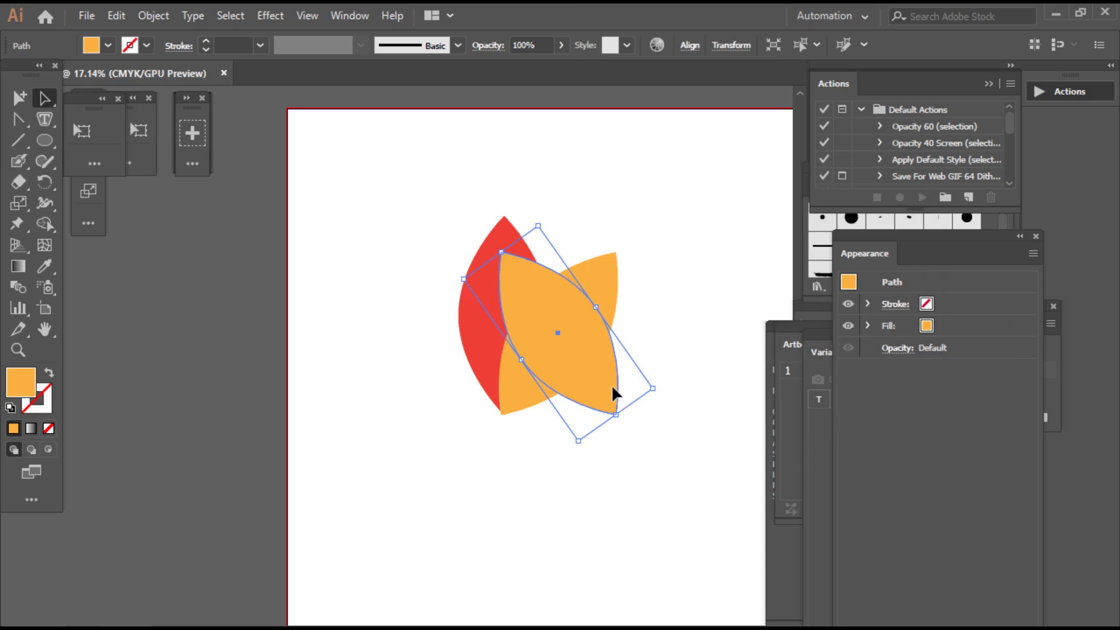
pyautogui.moveTo(613, 391); pyautogui.dragTo(503, 389)
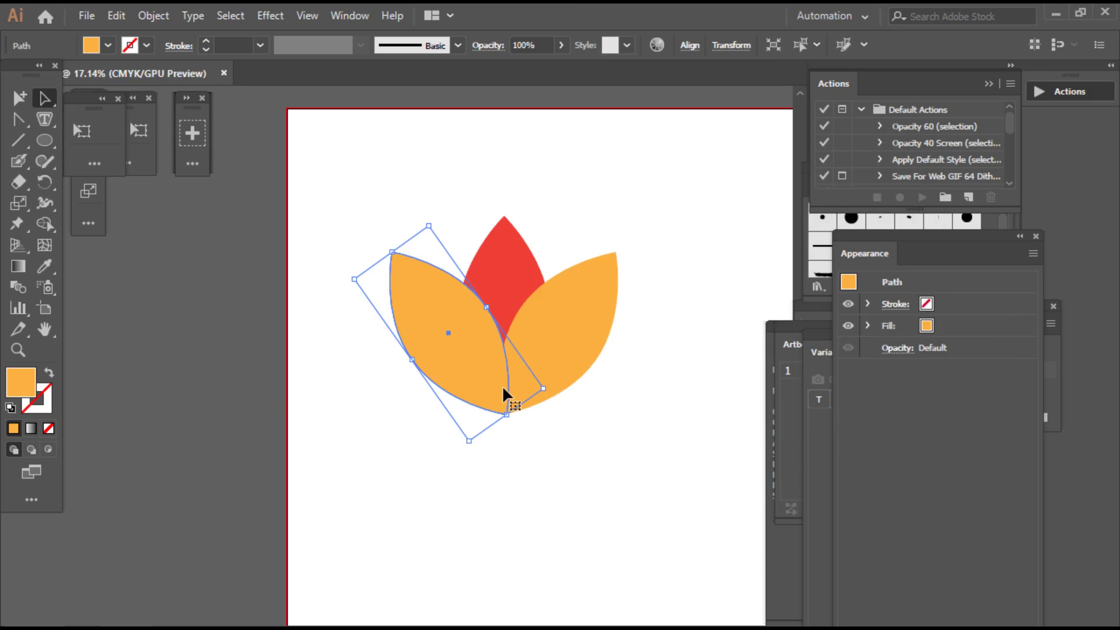
pyautogui.click(528, 229)
# - Paste another petal copy, rotate it flatter, move it down-left, and fill it darker orange
pyautogui.click(456, 339)
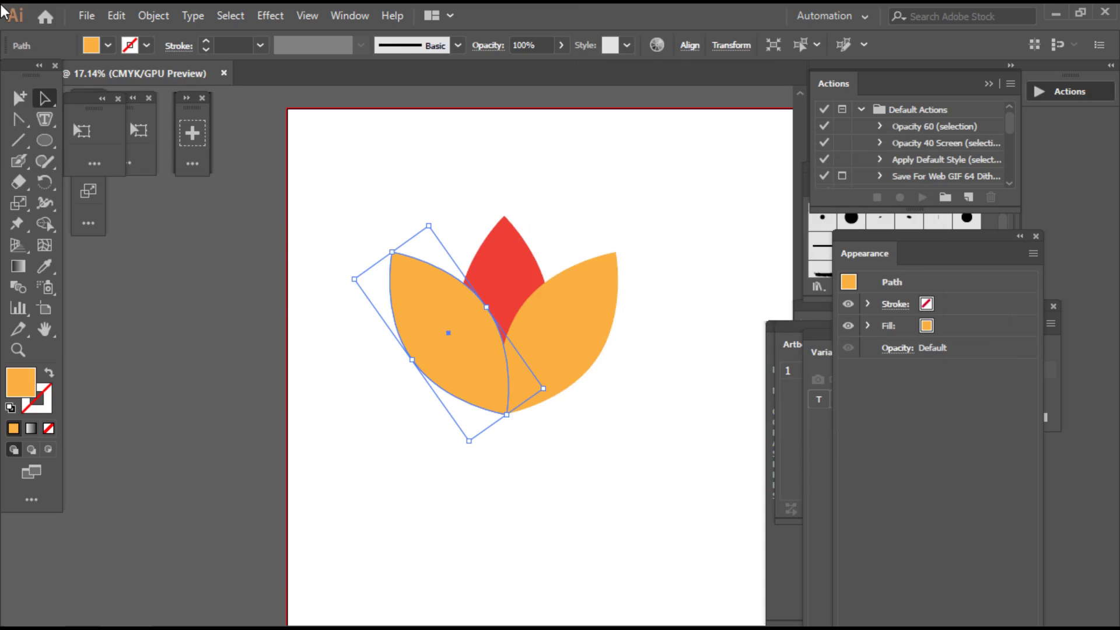
pyautogui.click(126, 18)
pyautogui.click(118, 18)
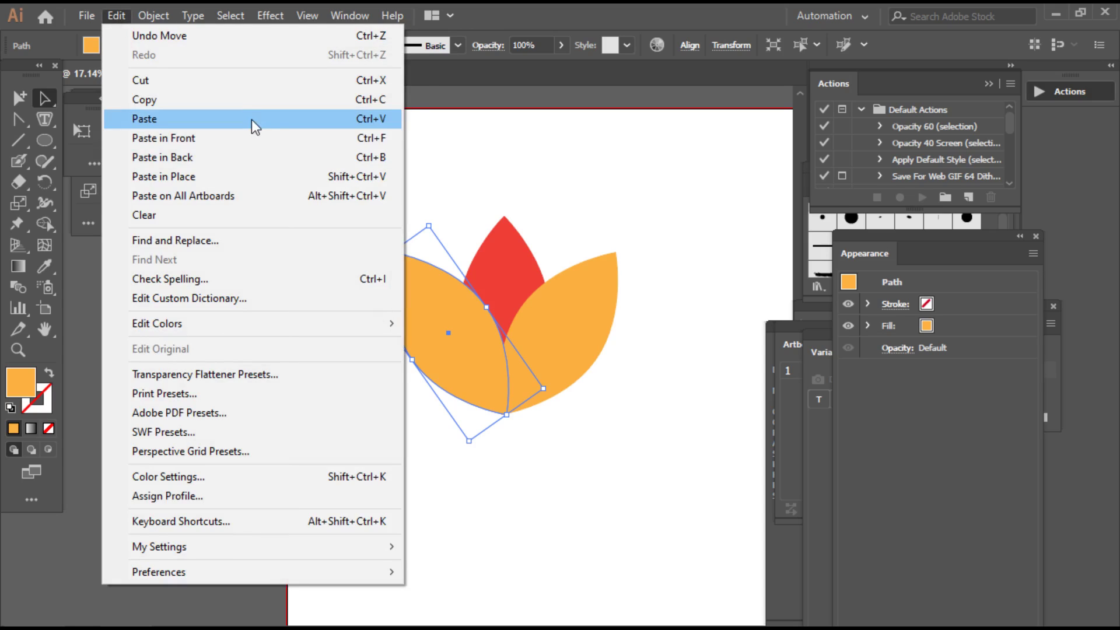
pyautogui.click(253, 138)
pyautogui.moveTo(426, 217); pyautogui.dragTo(391, 243)
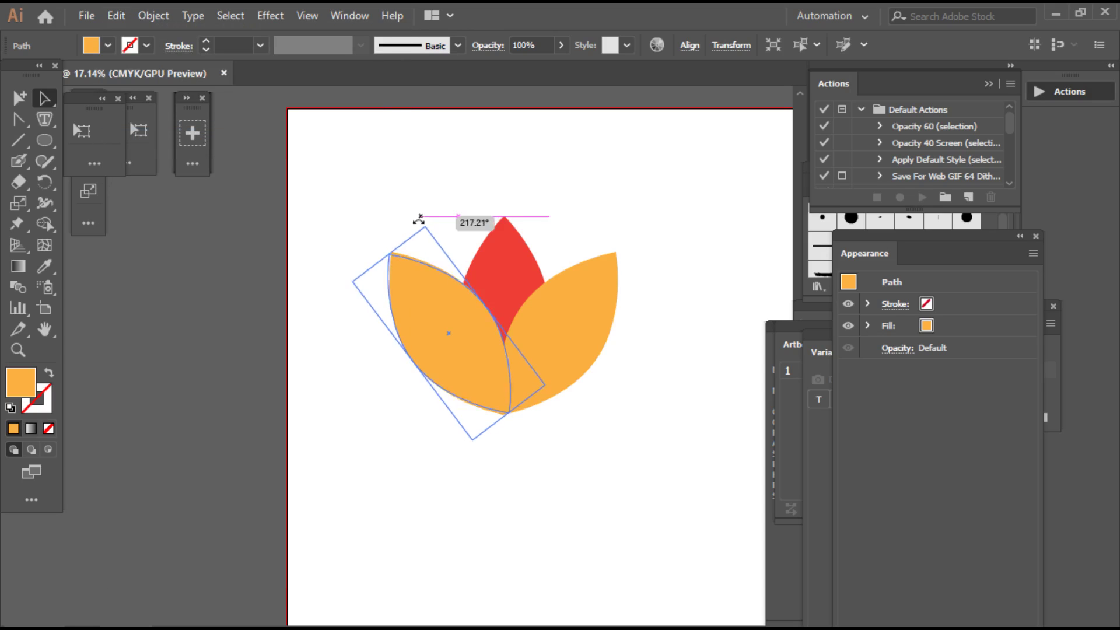
pyautogui.moveTo(409, 296); pyautogui.dragTo(384, 318)
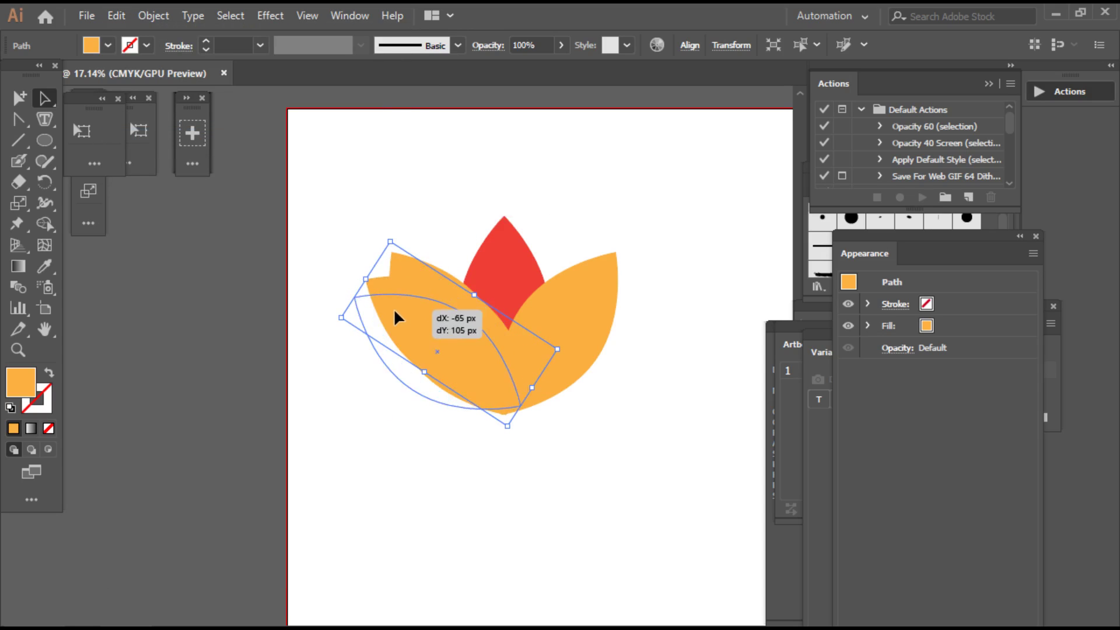
pyautogui.click(108, 45)
pyautogui.click(171, 75)
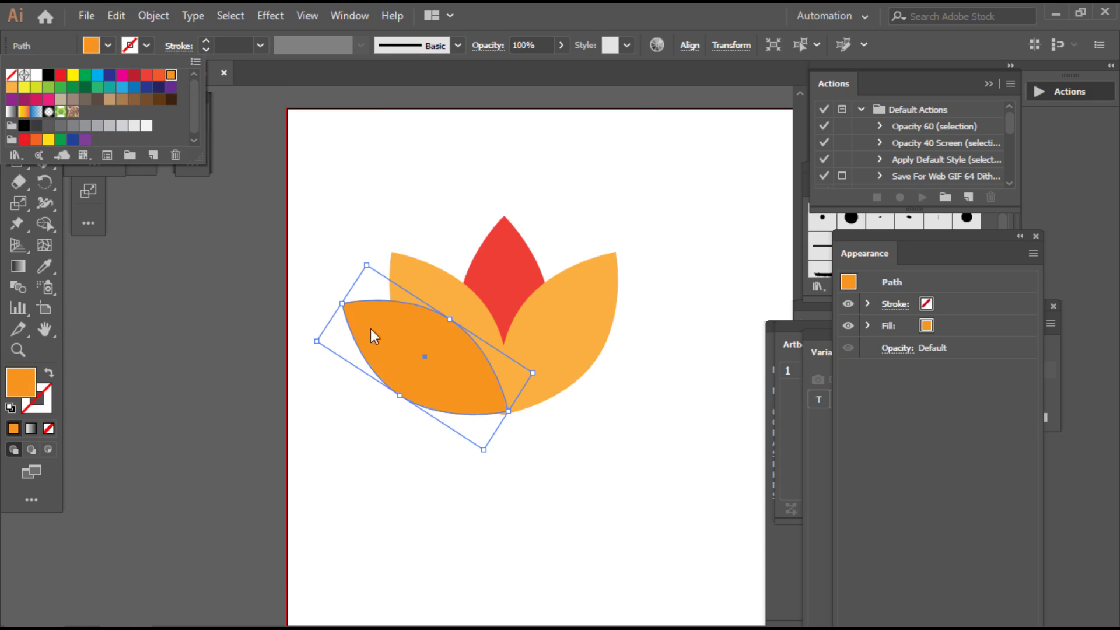
# - Reflect a copy of the darker orange petal and place it at lower right
pyautogui.rightClick(461, 405)
pyautogui.moveTo(551, 296)
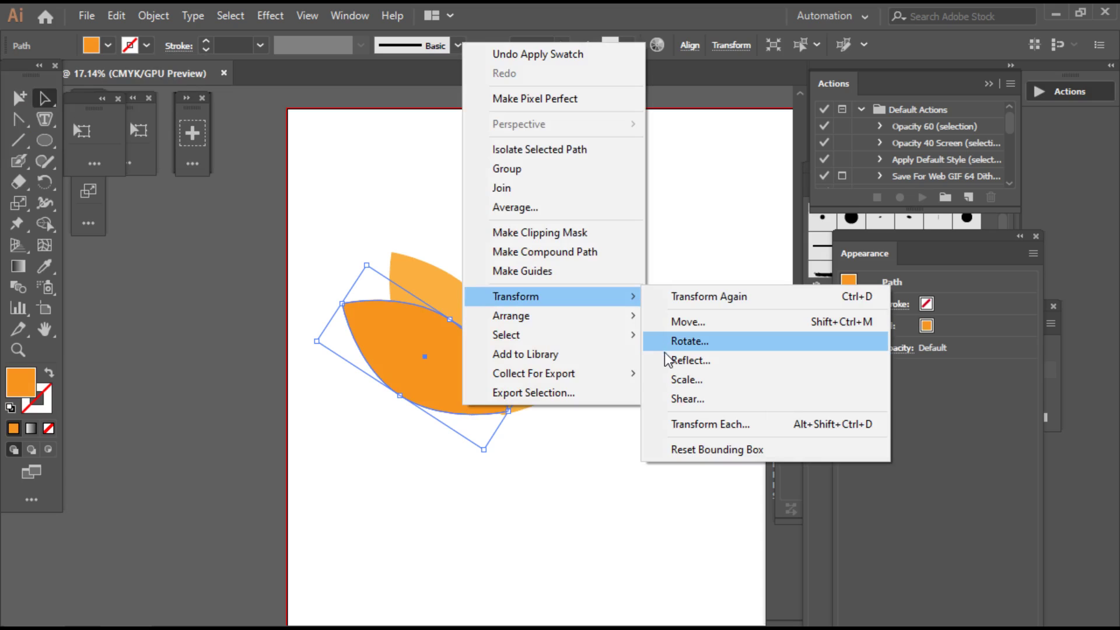
pyautogui.click(664, 360)
pyautogui.click(690, 420)
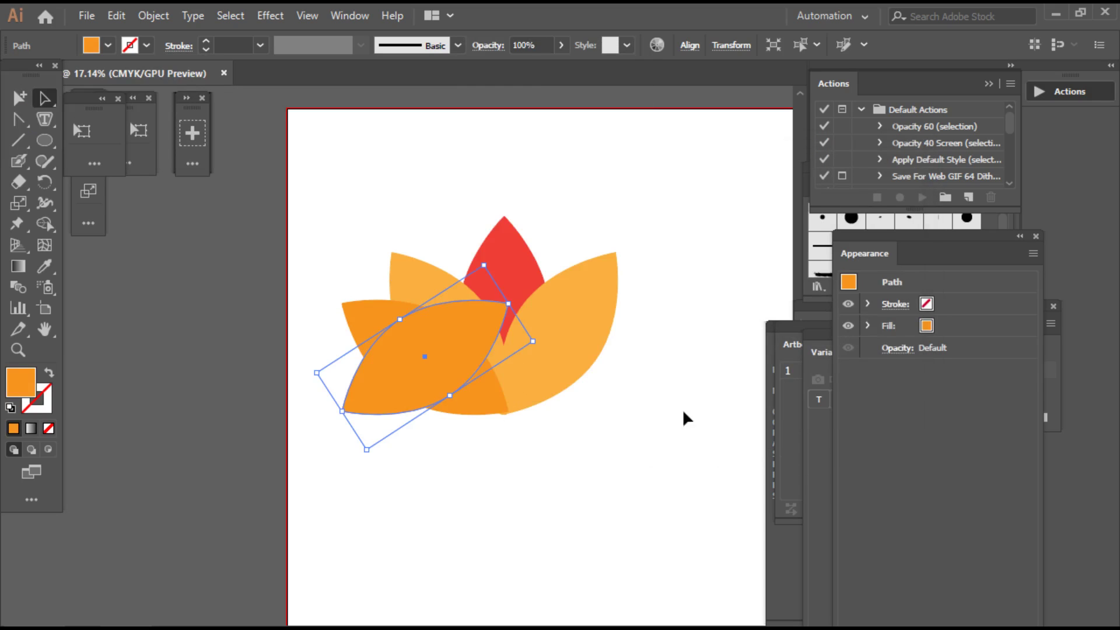
pyautogui.moveTo(524, 349); pyautogui.dragTo(614, 349)
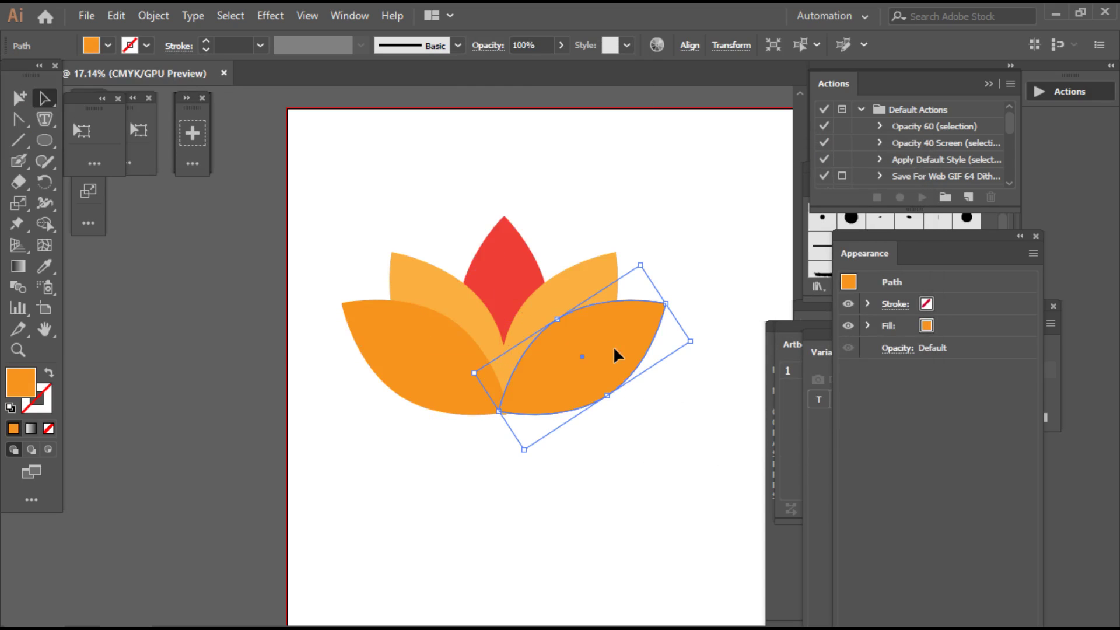
# - Copy the right leaf and paste it in front, in place
pyautogui.click(115, 24)
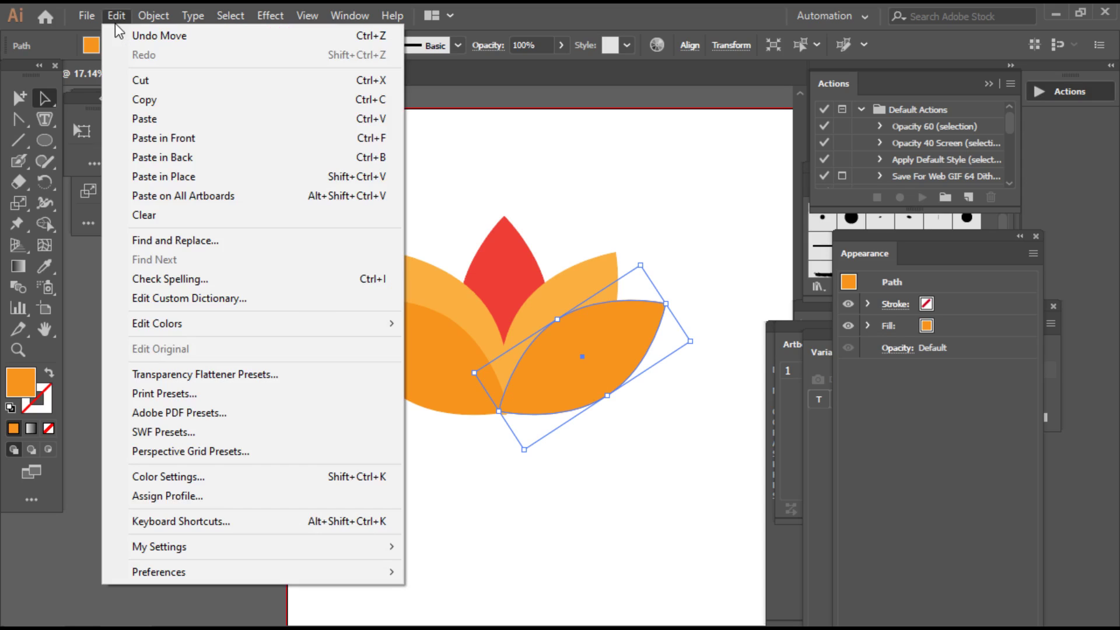
pyautogui.click(162, 97)
pyautogui.click(127, 19)
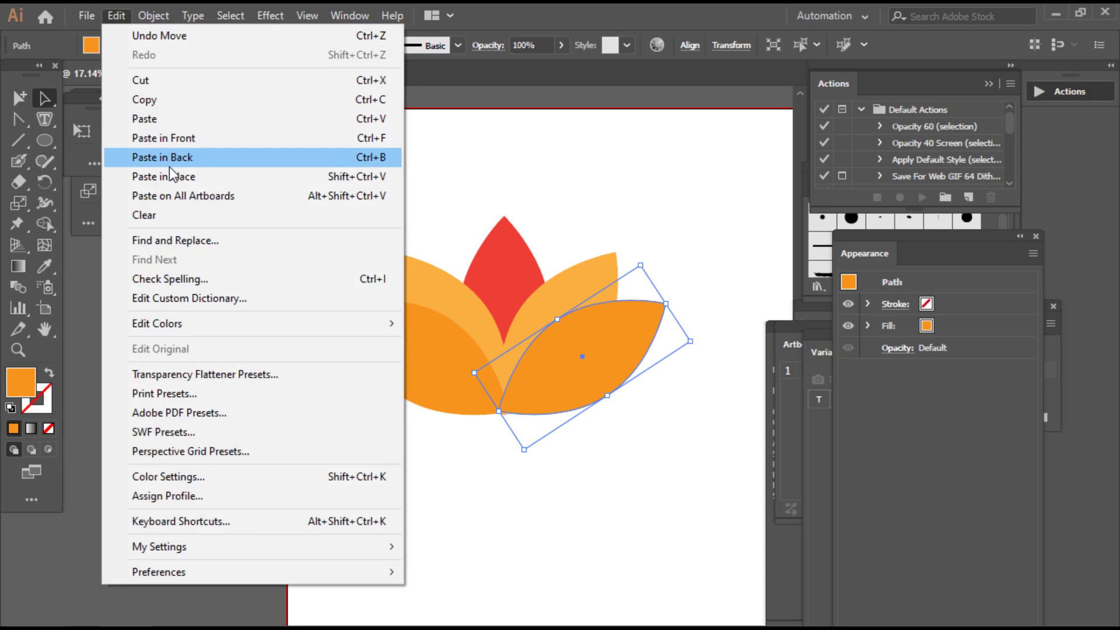
pyautogui.click(175, 139)
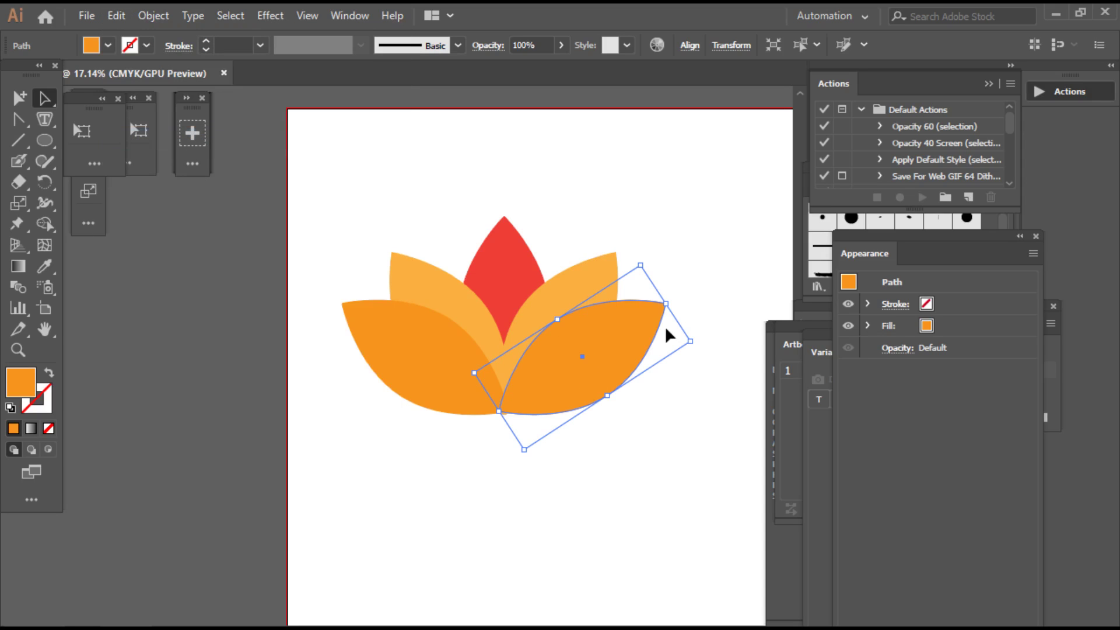
# - Rotate the leaf copy nearly flat and position it below the flower's right side
pyautogui.click(702, 342)
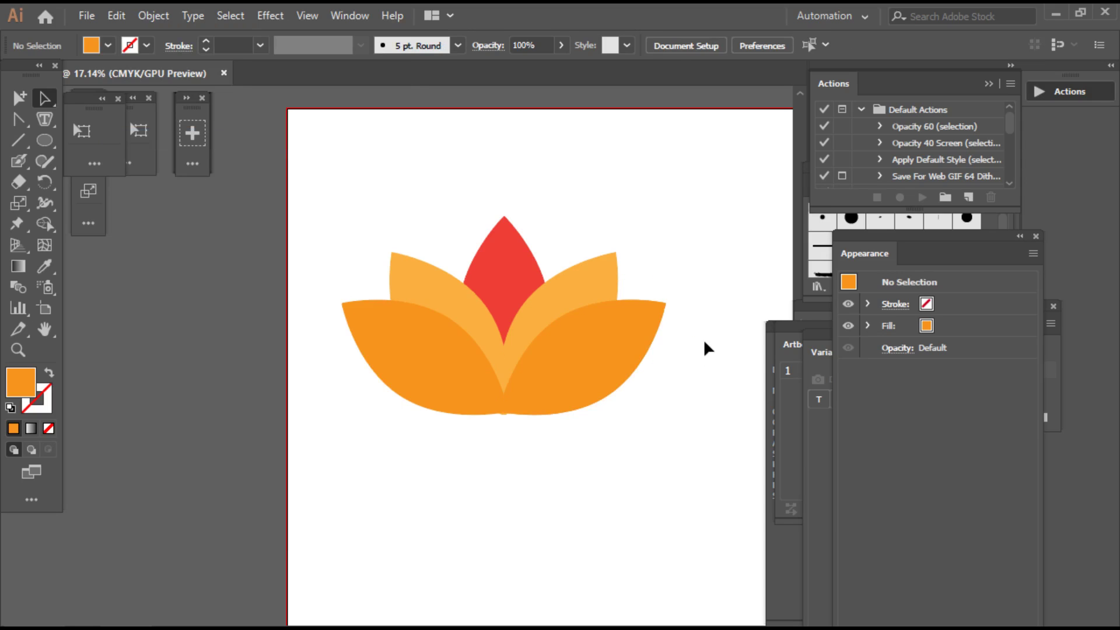
pyautogui.click(625, 315)
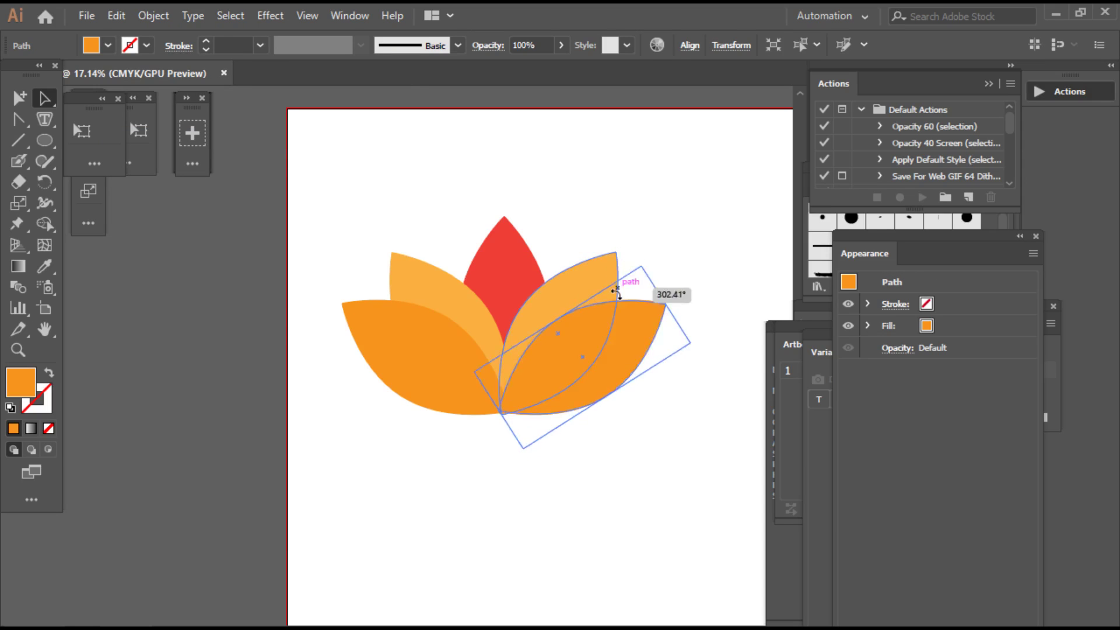
pyautogui.moveTo(635, 255); pyautogui.dragTo(622, 418)
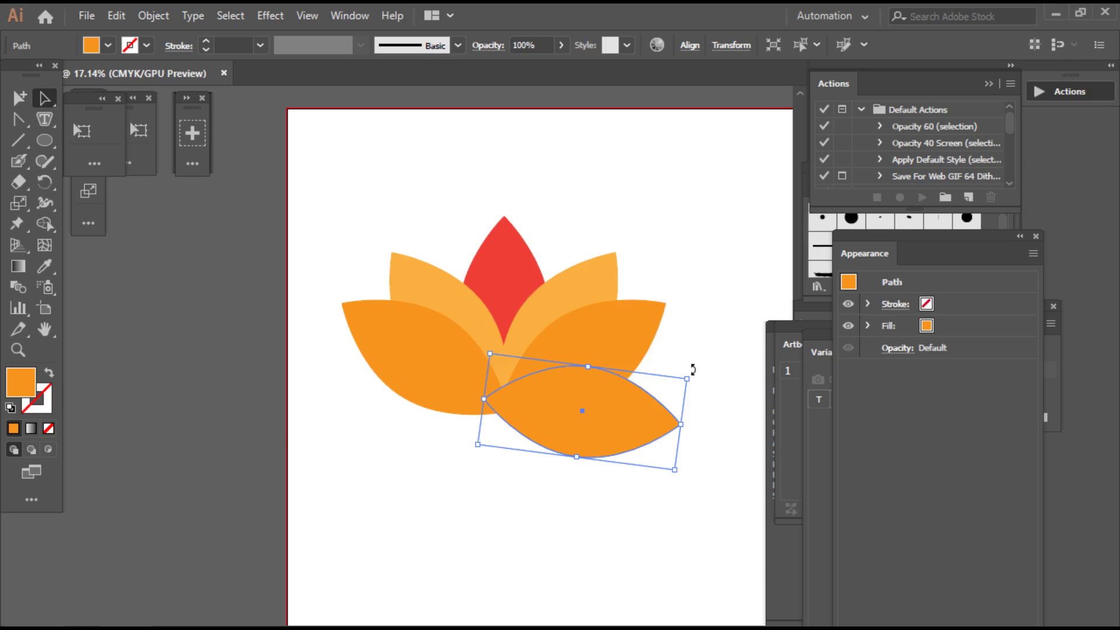
pyautogui.moveTo(693, 370); pyautogui.dragTo(698, 400)
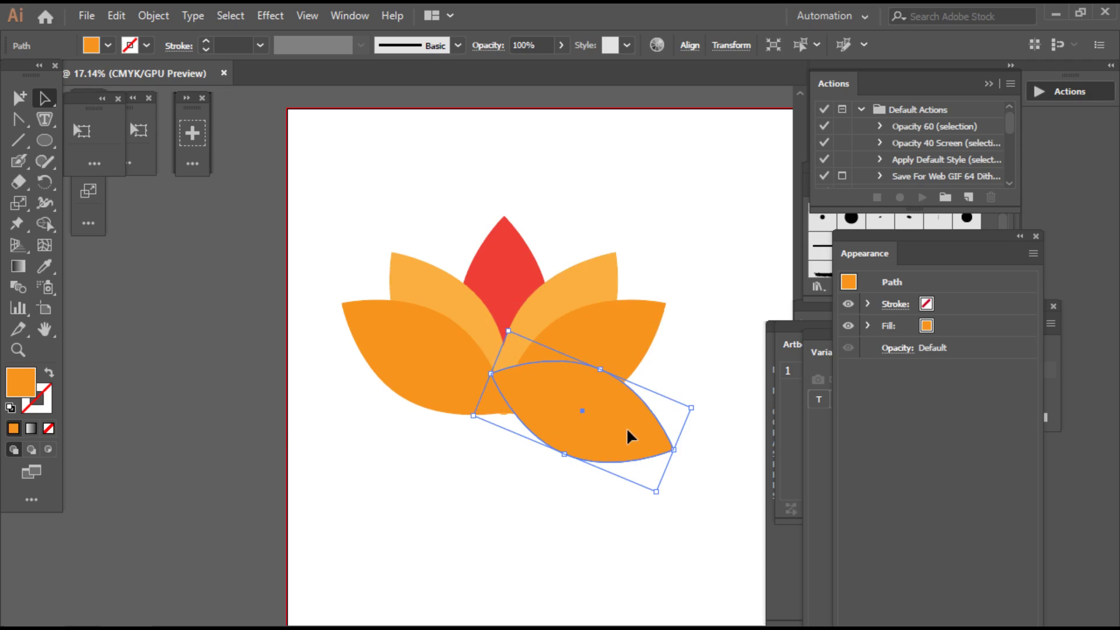
pyautogui.moveTo(627, 437); pyautogui.dragTo(618, 433)
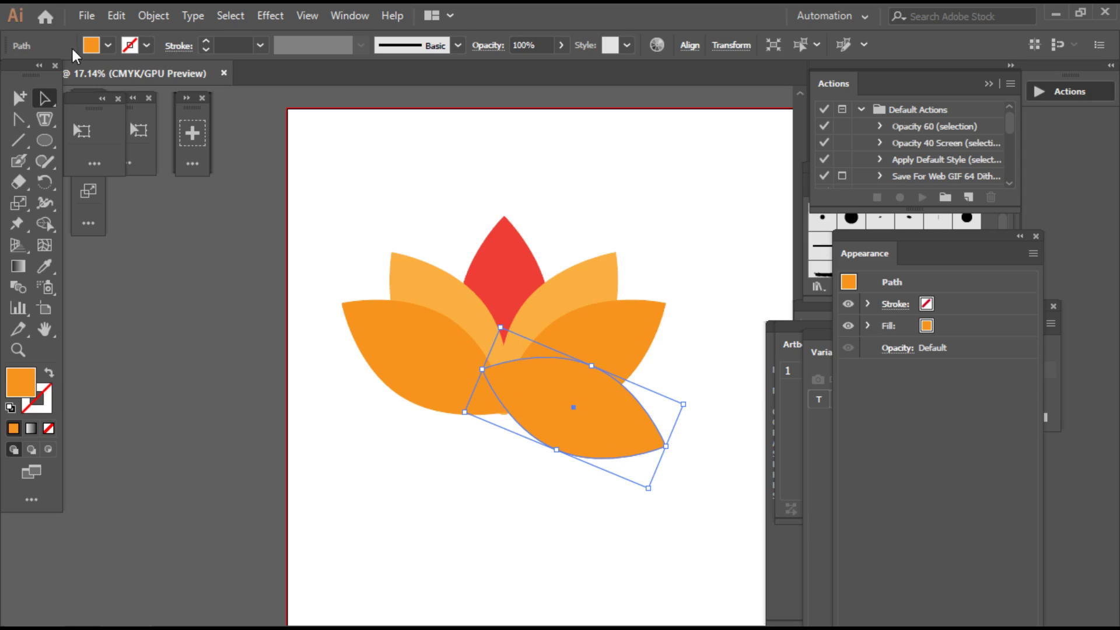
# - Refill the flattened leaf orange-red
pyautogui.click(95, 47)
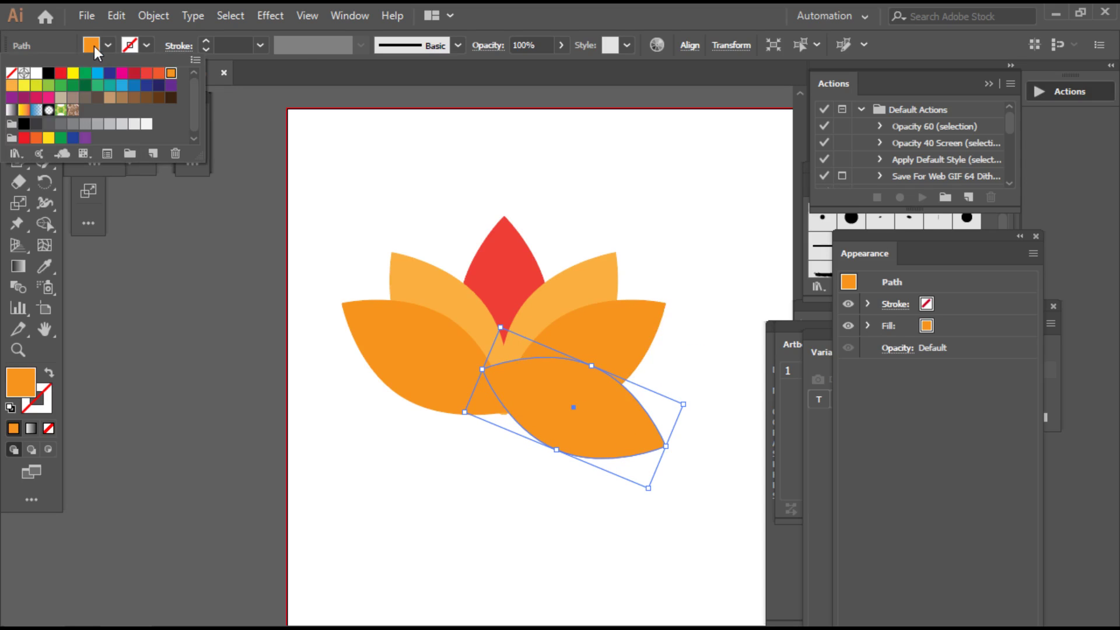
pyautogui.click(11, 86)
pyautogui.rightClick(575, 394)
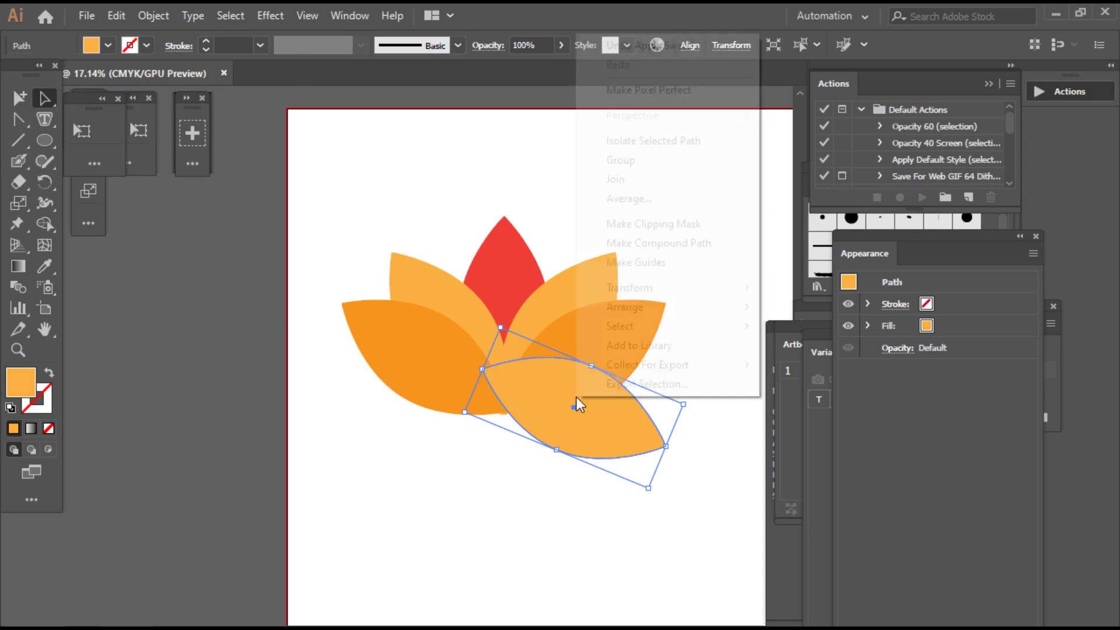
pyautogui.click(109, 46)
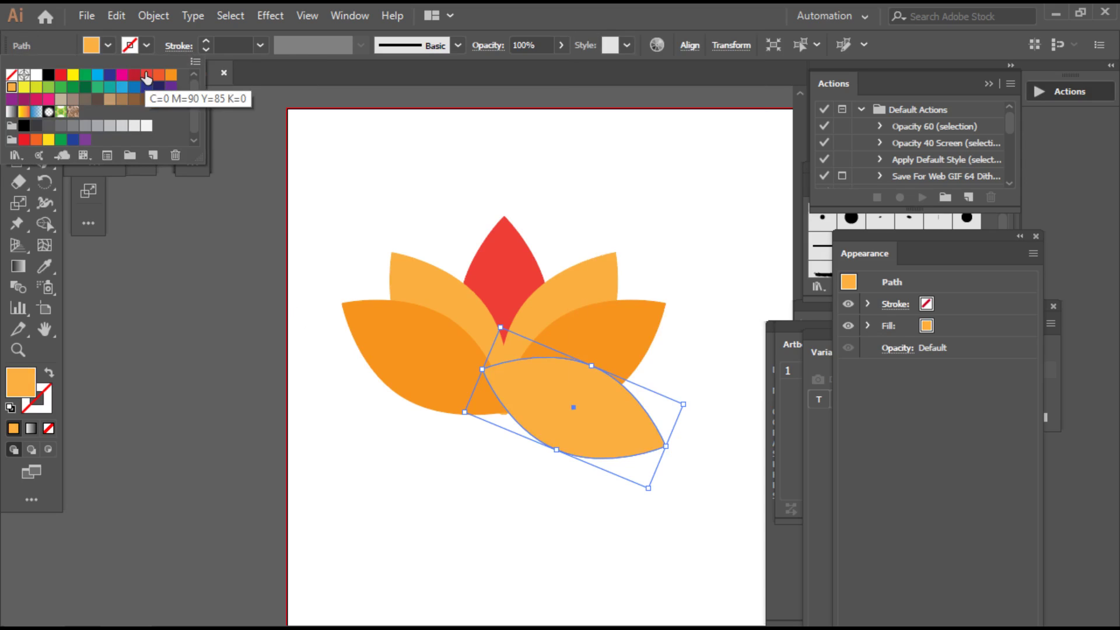
pyautogui.click(146, 74)
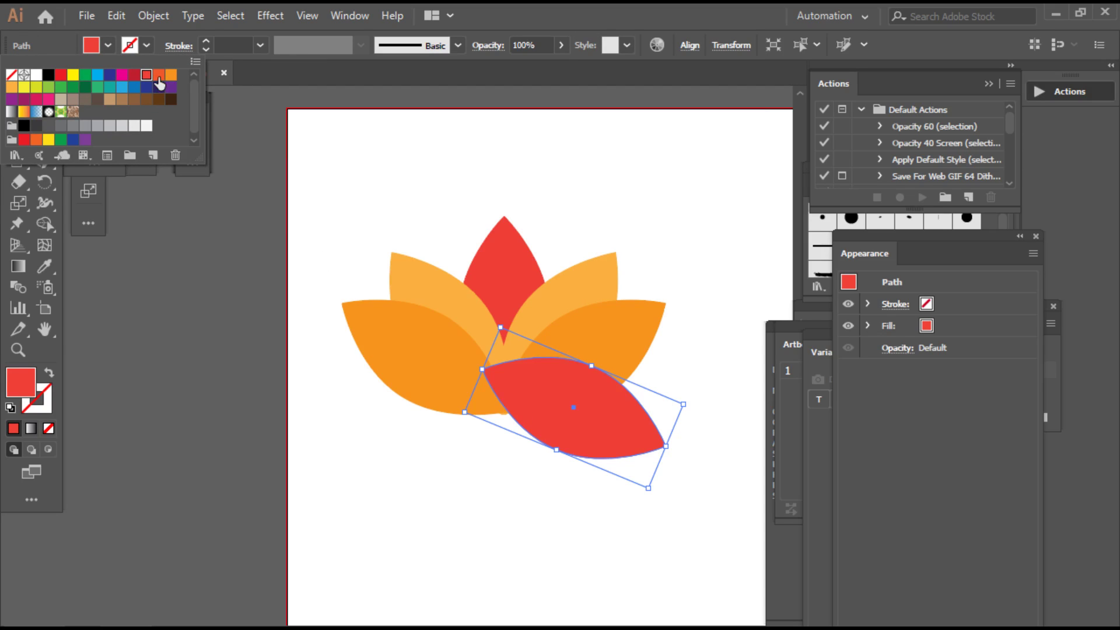
pyautogui.click(157, 78)
pyautogui.rightClick(531, 407)
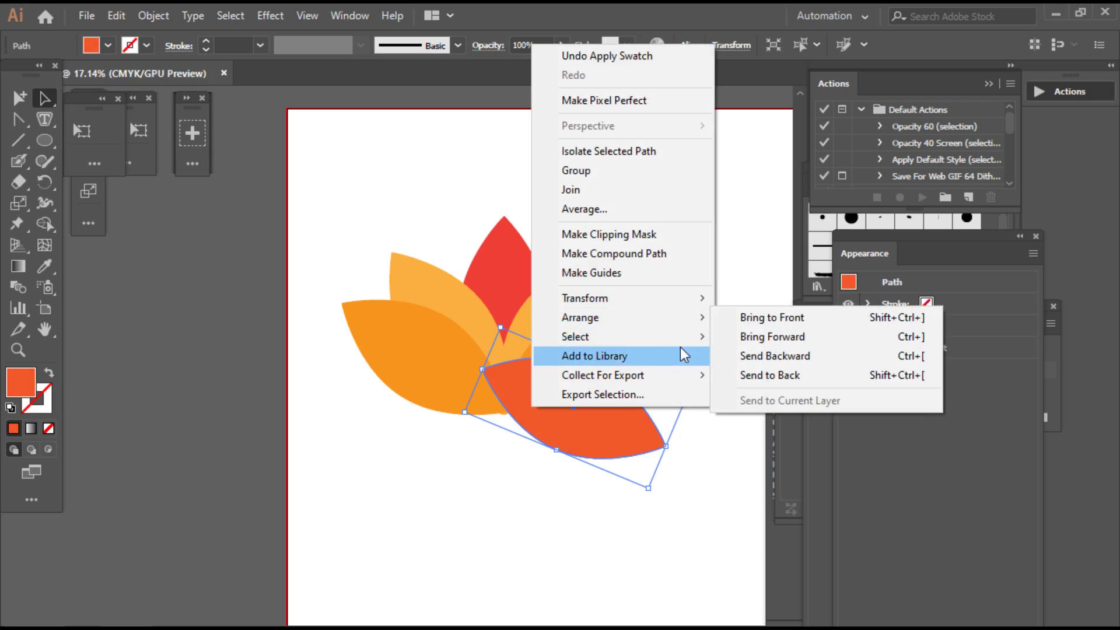
# - Reflect a vertical copy of the orange-red leaf and move it to the lower left
pyautogui.moveTo(585, 298)
pyautogui.click(789, 361)
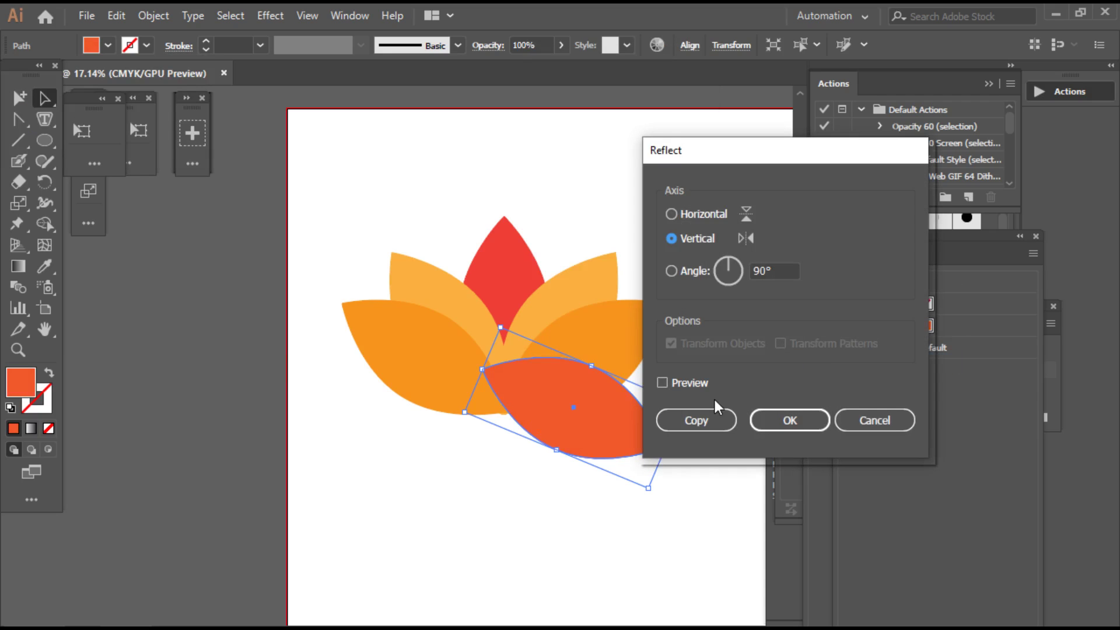
pyautogui.click(713, 415)
pyautogui.moveTo(542, 426); pyautogui.dragTo(478, 431)
# - Send both lower leaves to the back behind the petals and nudge them slightly left
pyautogui.keyDown('shift'); pyautogui.click(584, 423); pyautogui.keyUp('shift')
pyautogui.rightClick(609, 410)
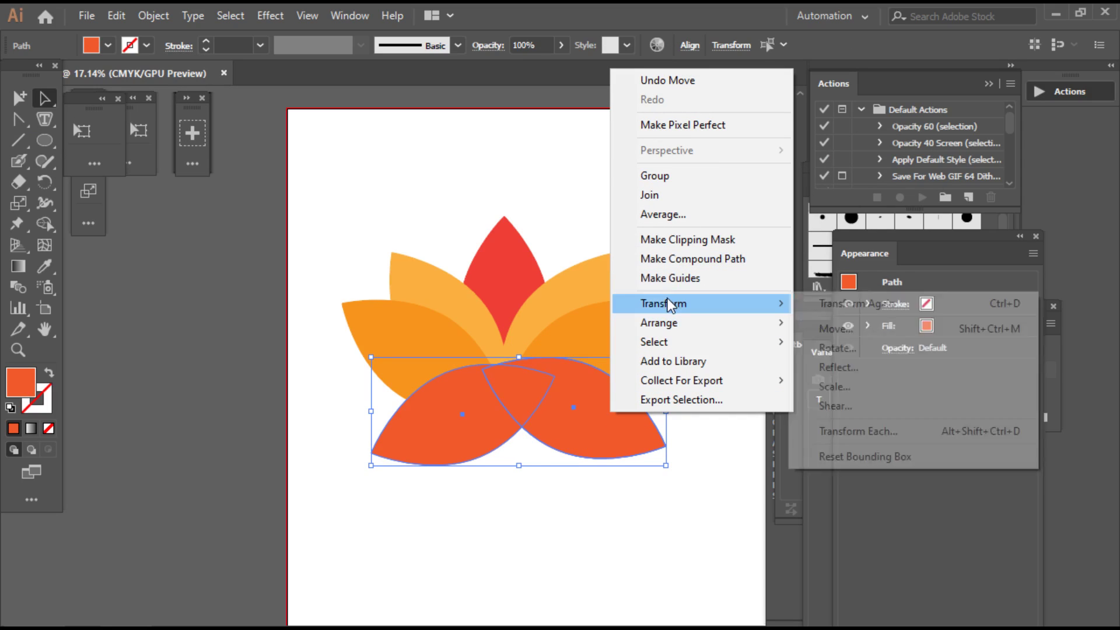
pyautogui.moveTo(659, 323)
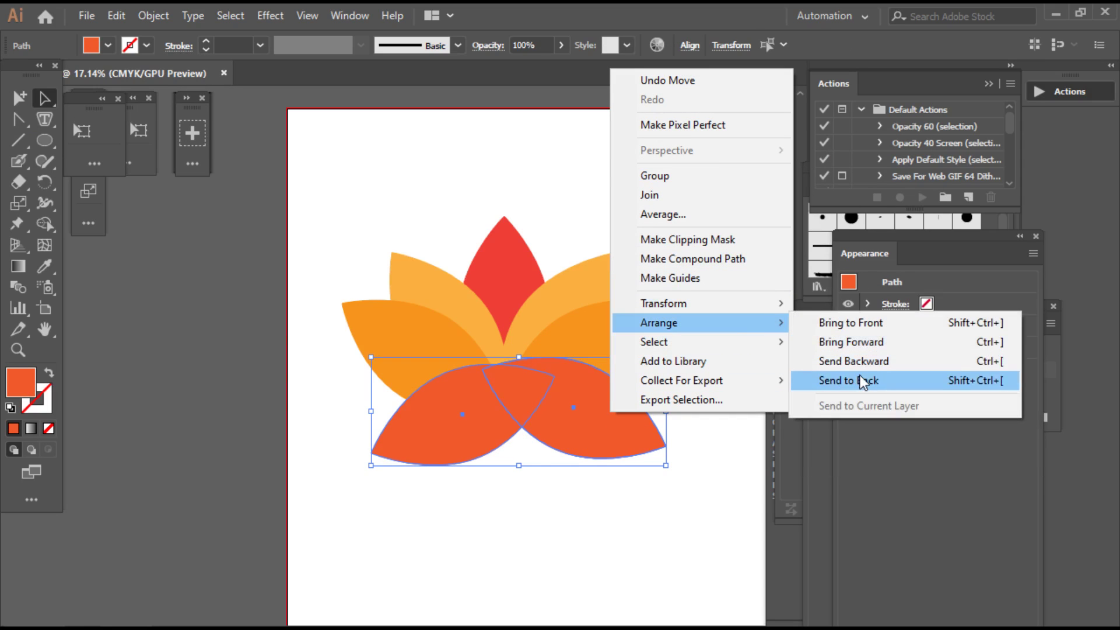
pyautogui.click(863, 383)
pyautogui.moveTo(614, 420); pyautogui.dragTo(604, 417)
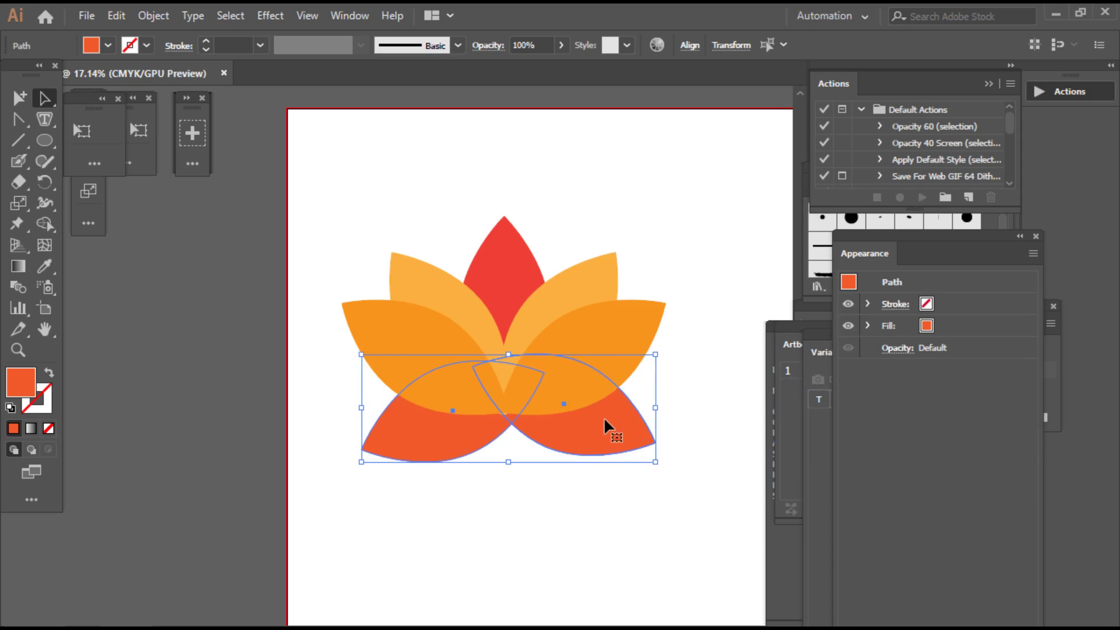
pyautogui.click(570, 489)
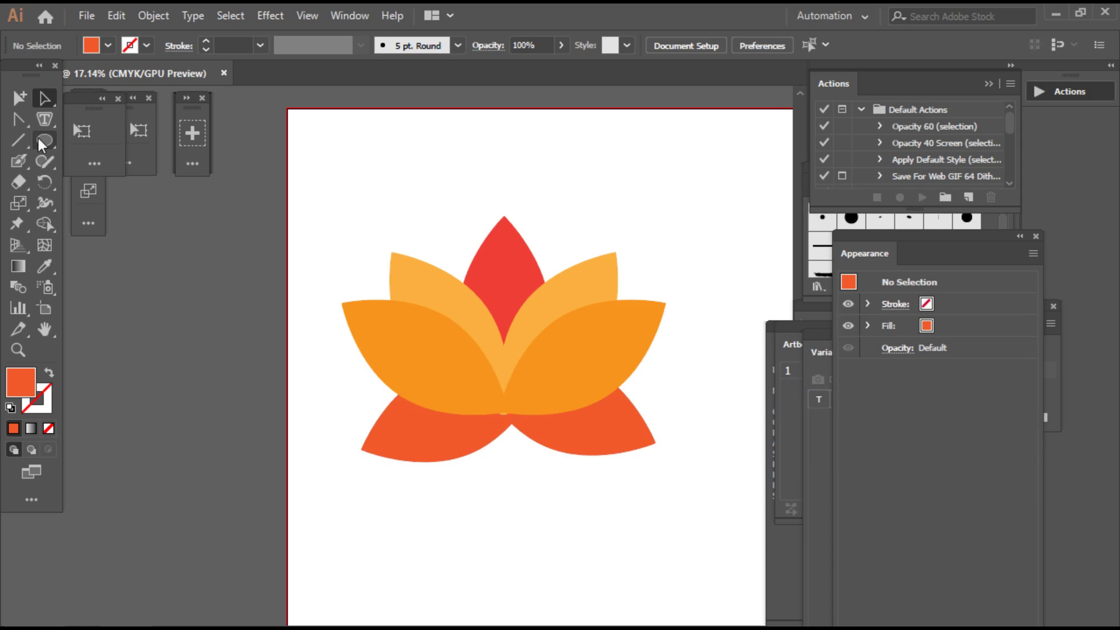
# - Draw a closed base shape with the Pen tool below the lower leaf tips
pyautogui.click(47, 120)
pyautogui.click(17, 119)
pyautogui.click(88, 119)
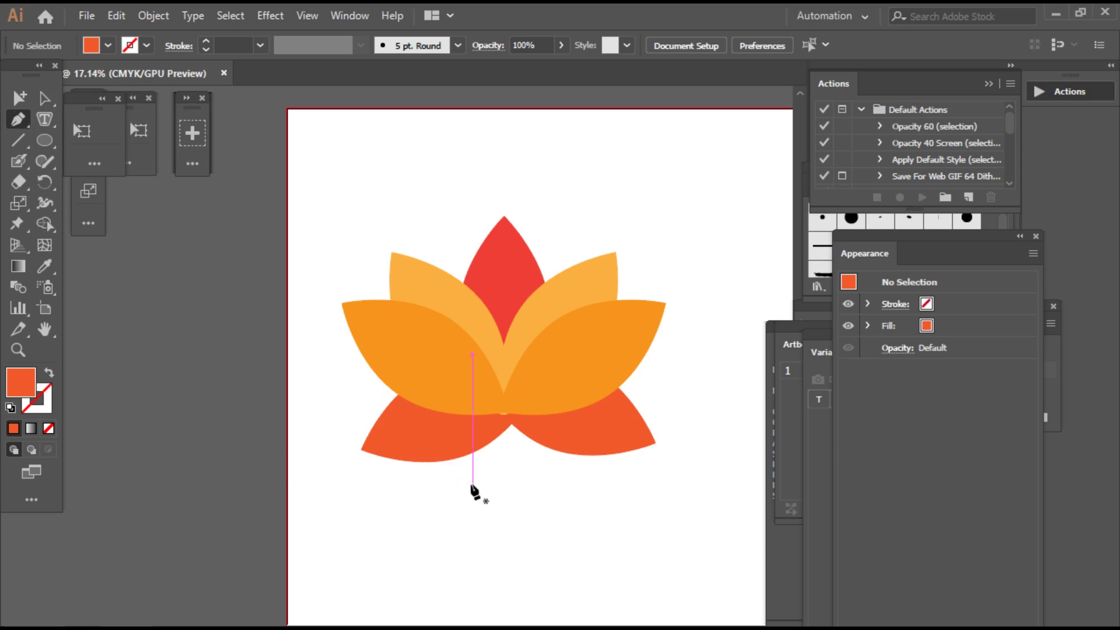
pyautogui.click(480, 449)
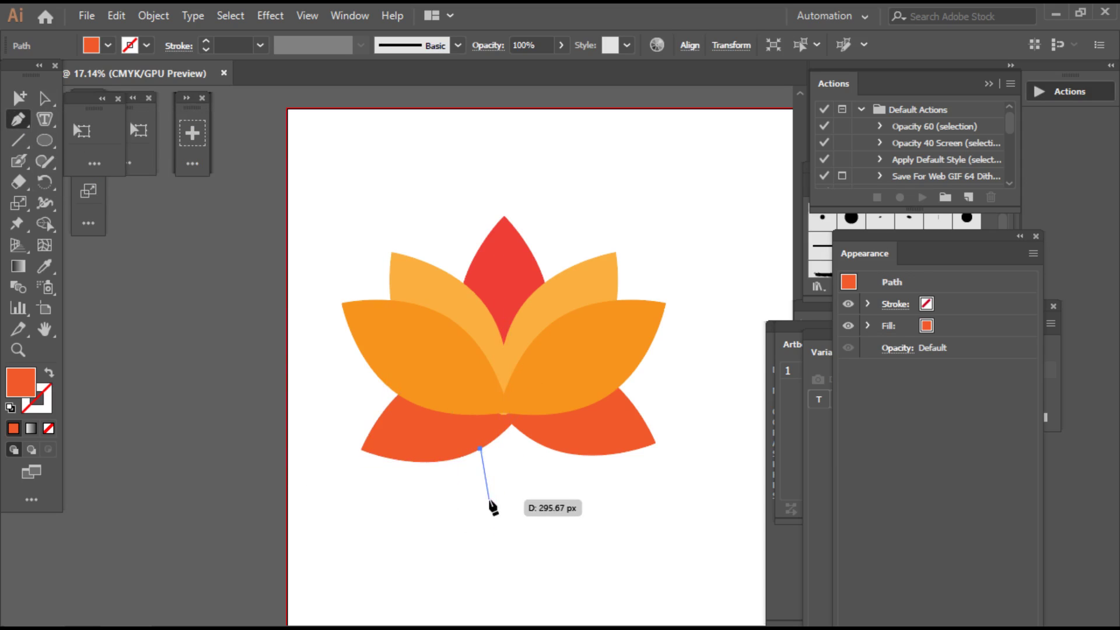
pyautogui.moveTo(489, 500)
pyautogui.mouseDown()
pyautogui.moveTo(513, 502)
pyautogui.moveTo(554, 479)
pyautogui.mouseUp()
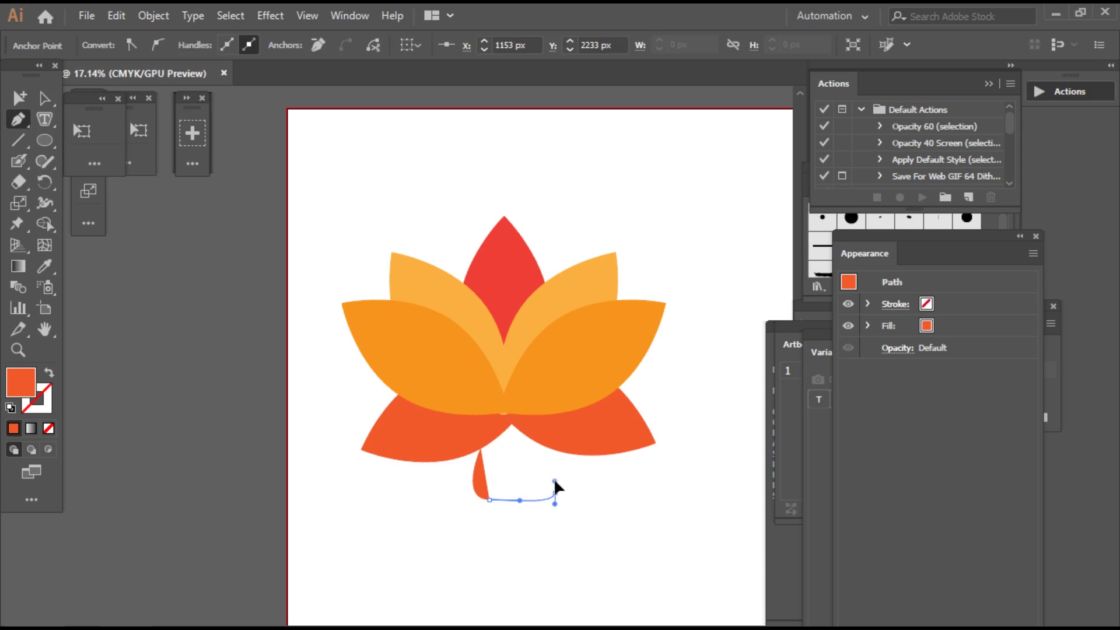
pyautogui.moveTo(513, 448); pyautogui.dragTo(528, 447)
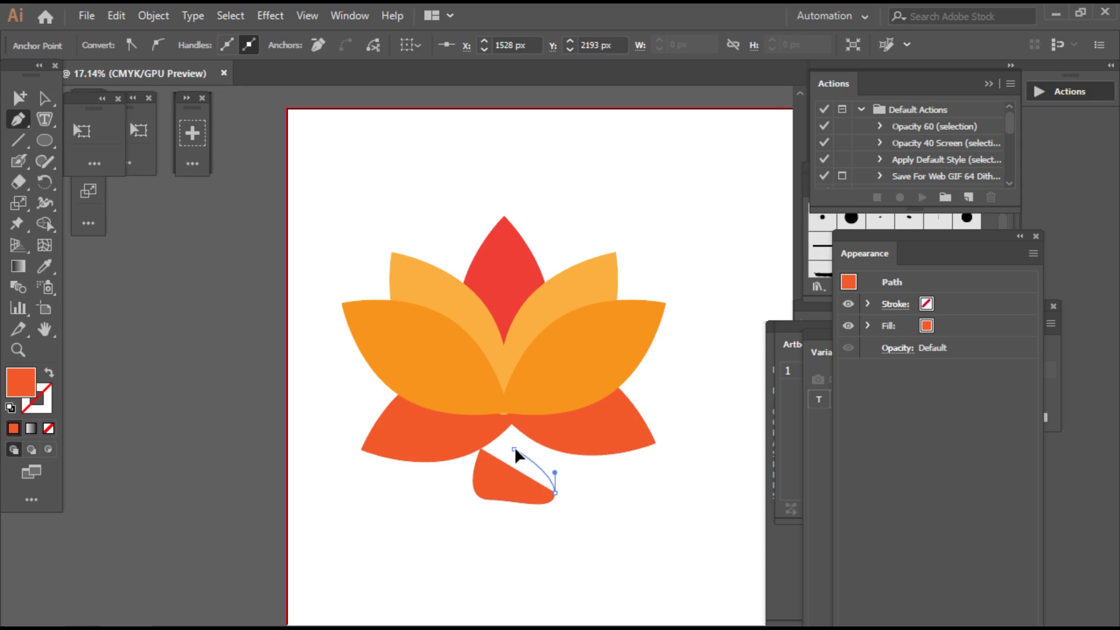
pyautogui.click(474, 451)
pyautogui.moveTo(478, 456); pyautogui.dragTo(476, 458)
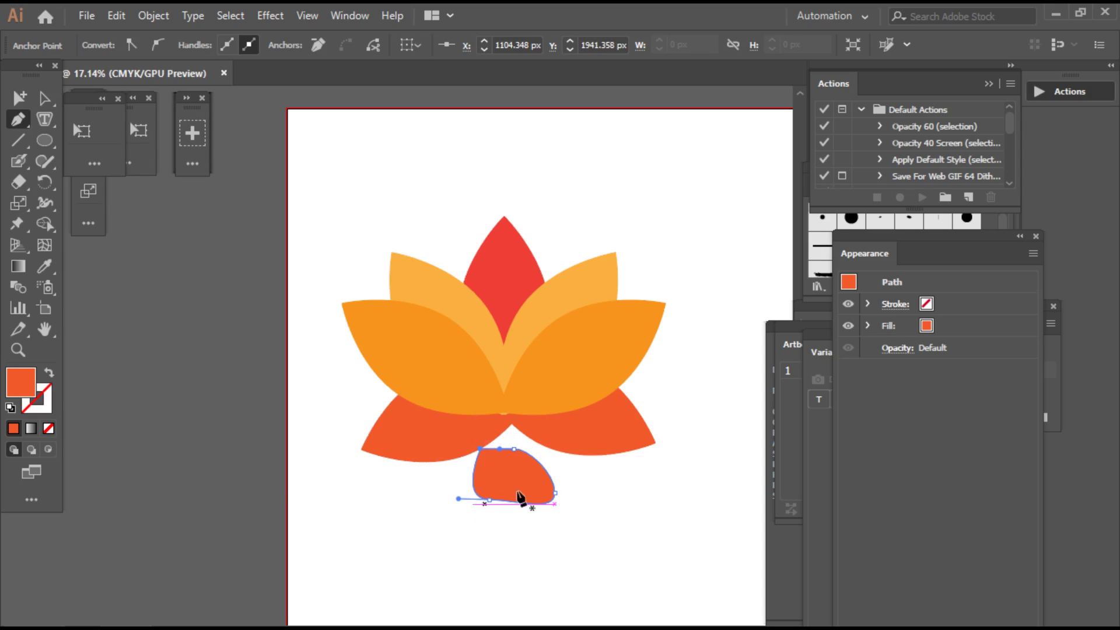
# - Reshape the base into a rounded kidney blob with curvature points and move it up under the petals
pyautogui.click(41, 102)
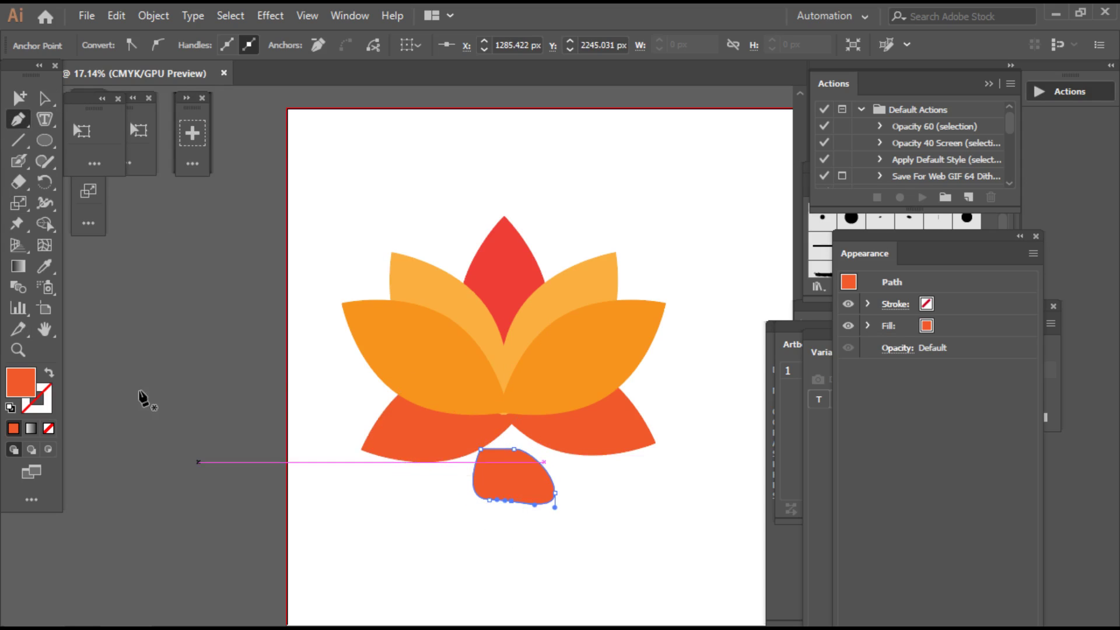
pyautogui.click(46, 102)
pyautogui.click(131, 161)
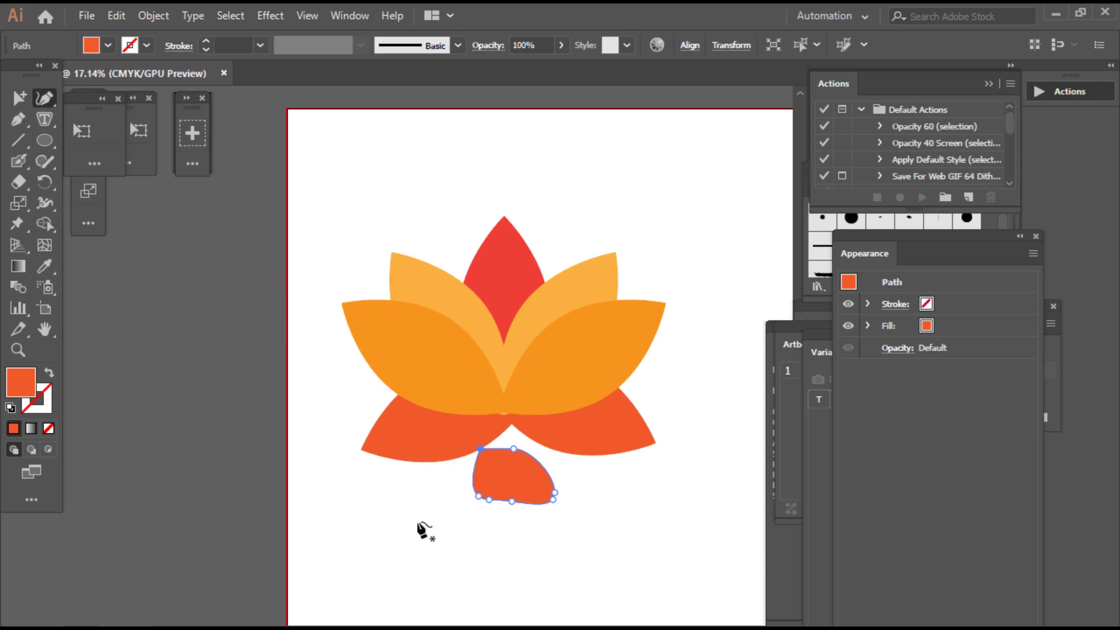
pyautogui.moveTo(518, 495)
pyautogui.mouseDown()
pyautogui.moveTo(504, 491)
pyautogui.moveTo(555, 464)
pyautogui.moveTo(513, 425)
pyautogui.mouseUp()
pyautogui.click(544, 466)
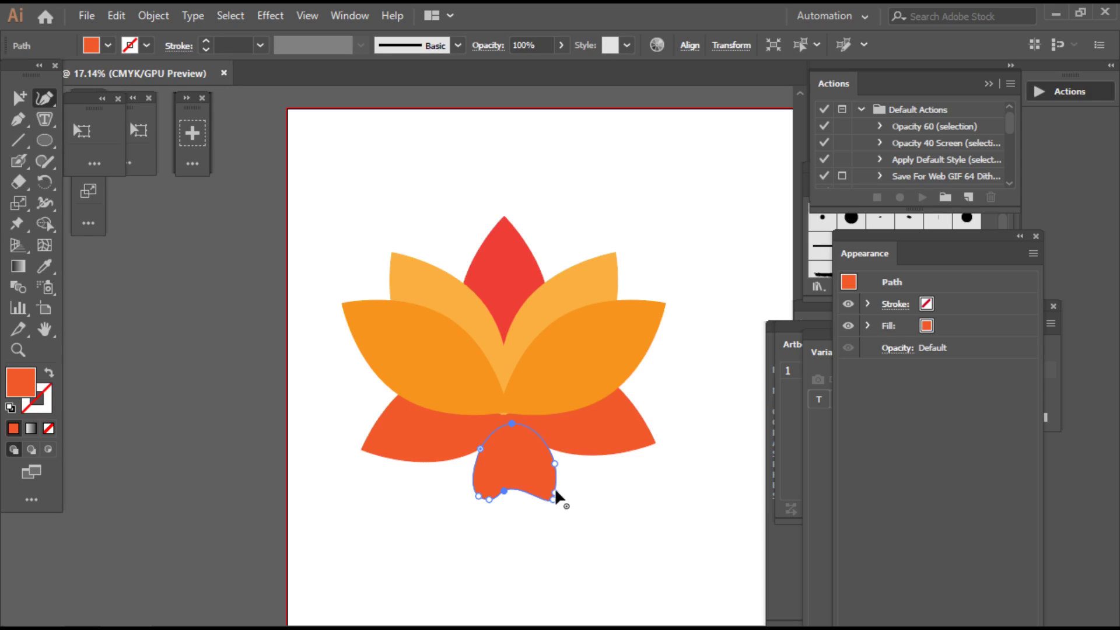
pyautogui.moveTo(555, 498)
pyautogui.mouseDown()
pyautogui.moveTo(566, 494)
pyautogui.moveTo(556, 451)
pyautogui.mouseUp()
pyautogui.click(556, 449)
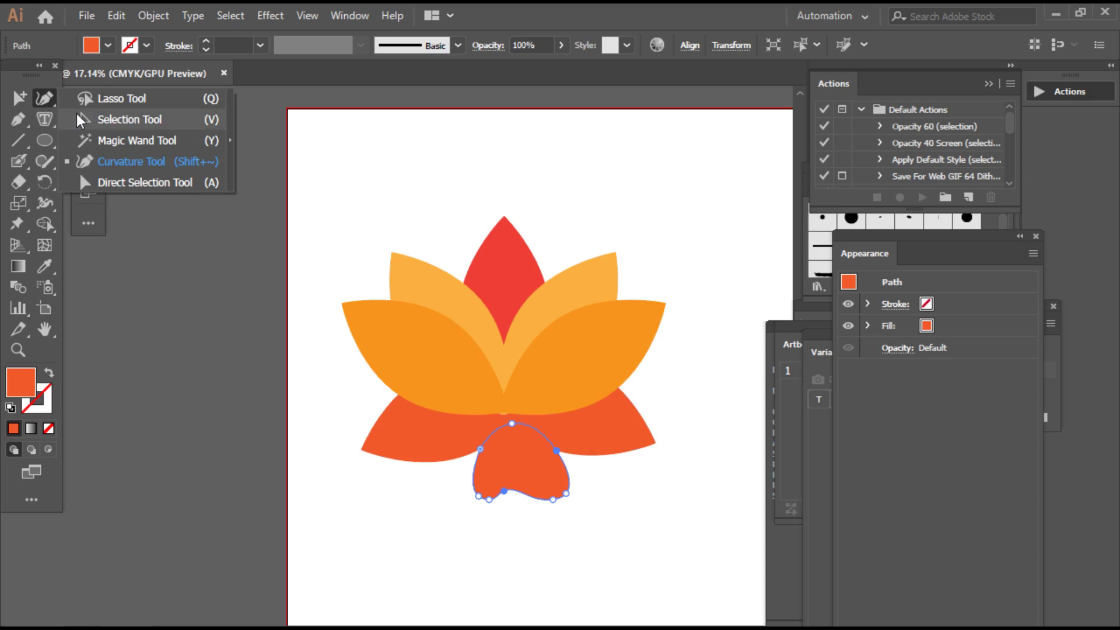
pyautogui.moveTo(45, 100); pyautogui.dragTo(145, 117)
pyautogui.moveTo(553, 473); pyautogui.dragTo(548, 456)
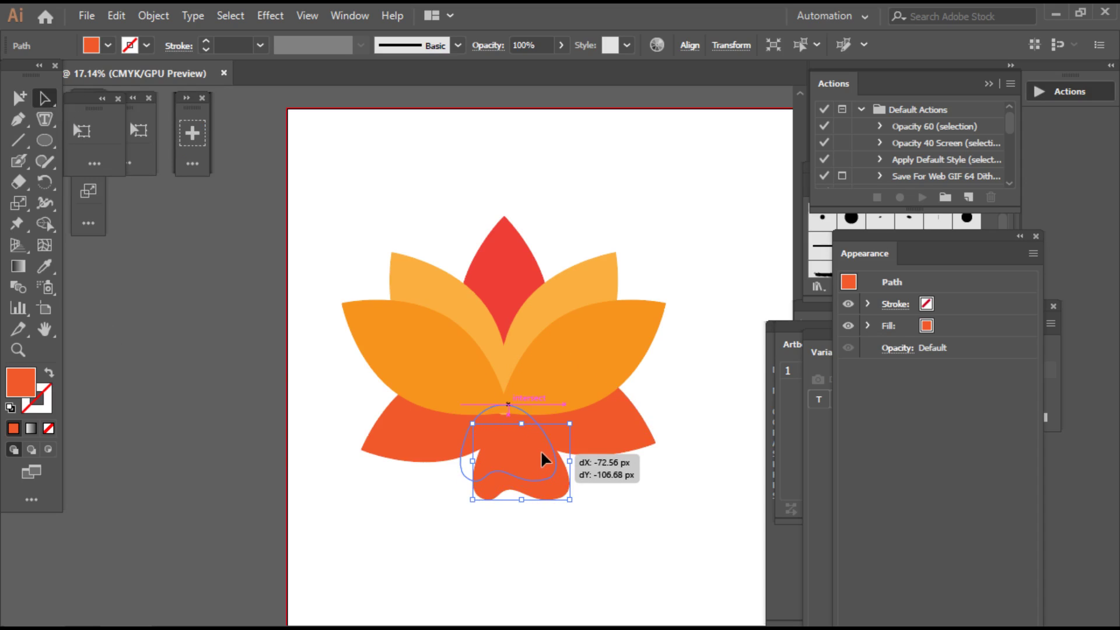
# - Fill the base blob light green and send it to the back
pyautogui.click(108, 45)
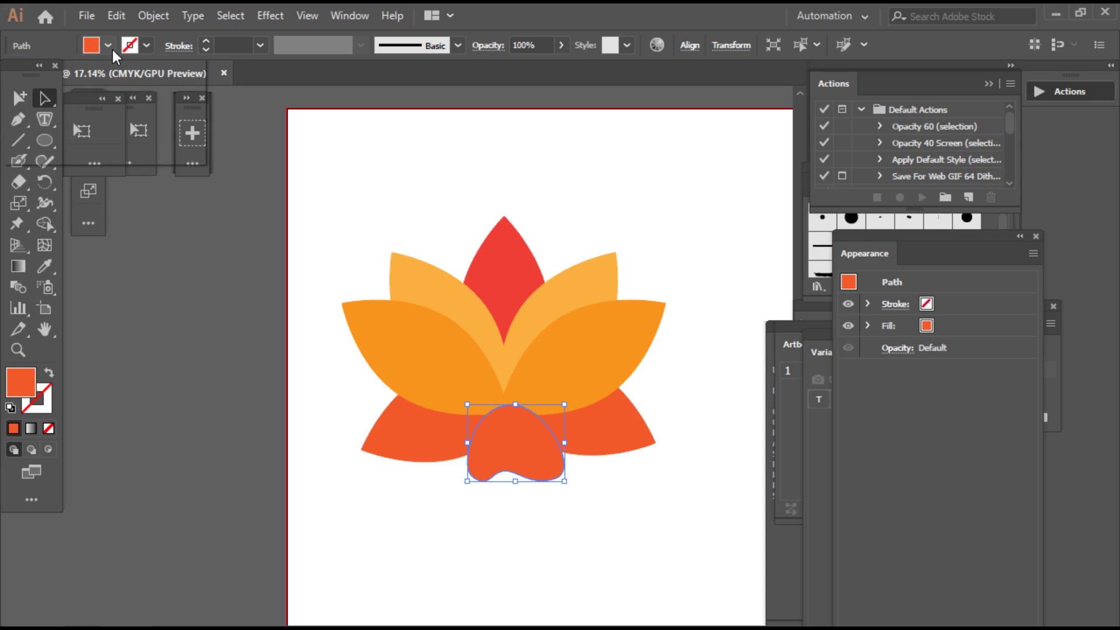
pyautogui.click(60, 97)
pyautogui.press('Escape')
pyautogui.rightClick(465, 512)
pyautogui.moveTo(515, 423)
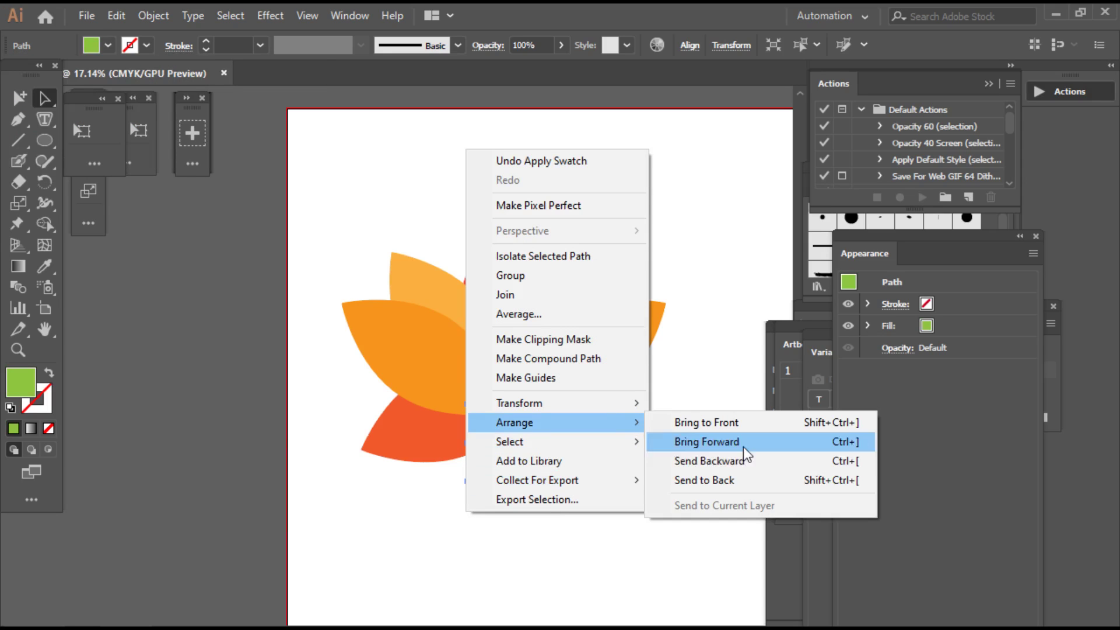
pyautogui.click(740, 473)
pyautogui.click(632, 538)
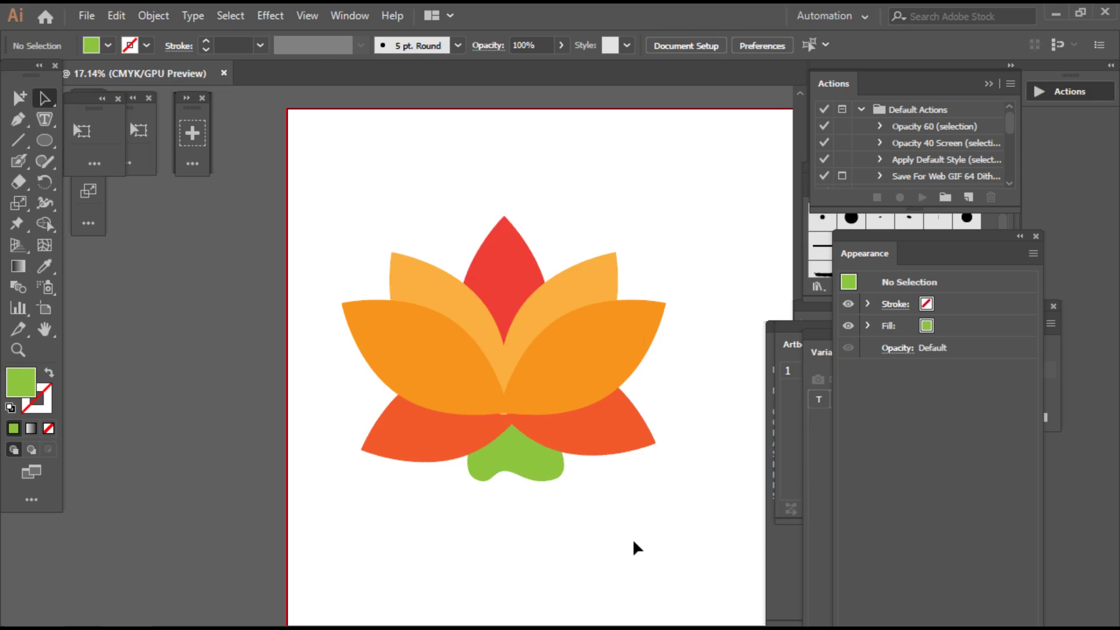
# - Nudge the two bottom petals up and recolour them dark green
pyautogui.click(425, 440)
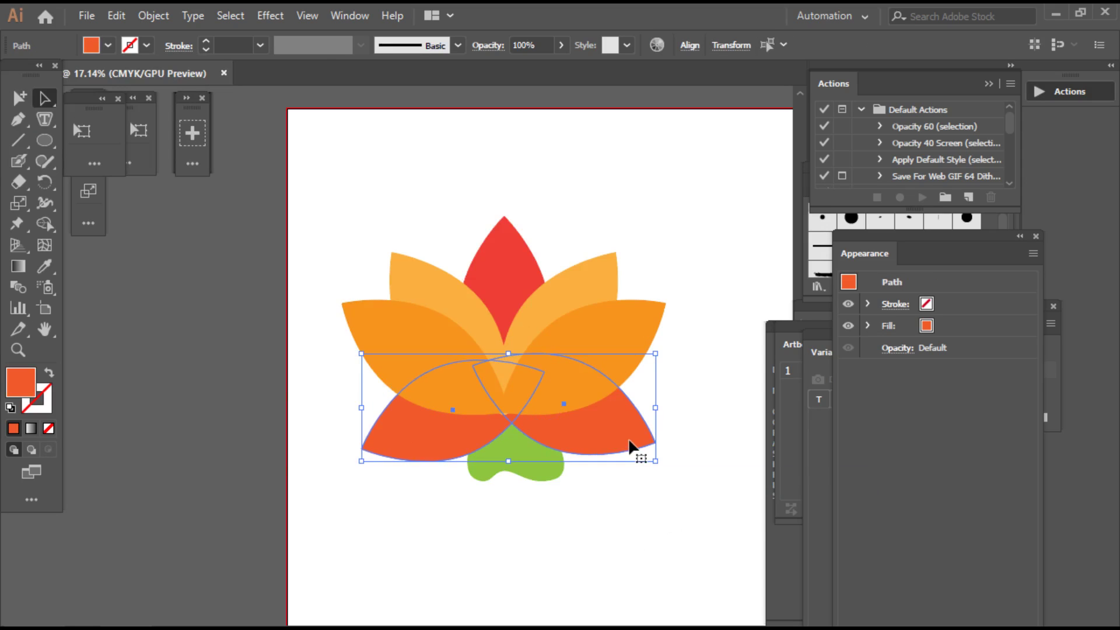
pyautogui.moveTo(630, 445); pyautogui.dragTo(596, 446)
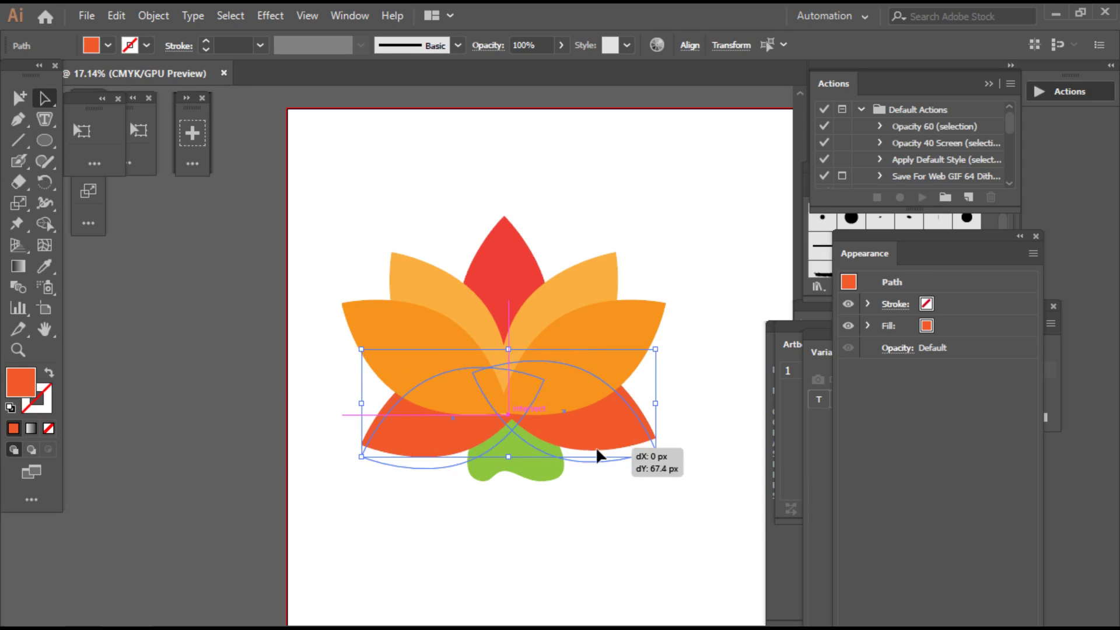
pyautogui.click(87, 47)
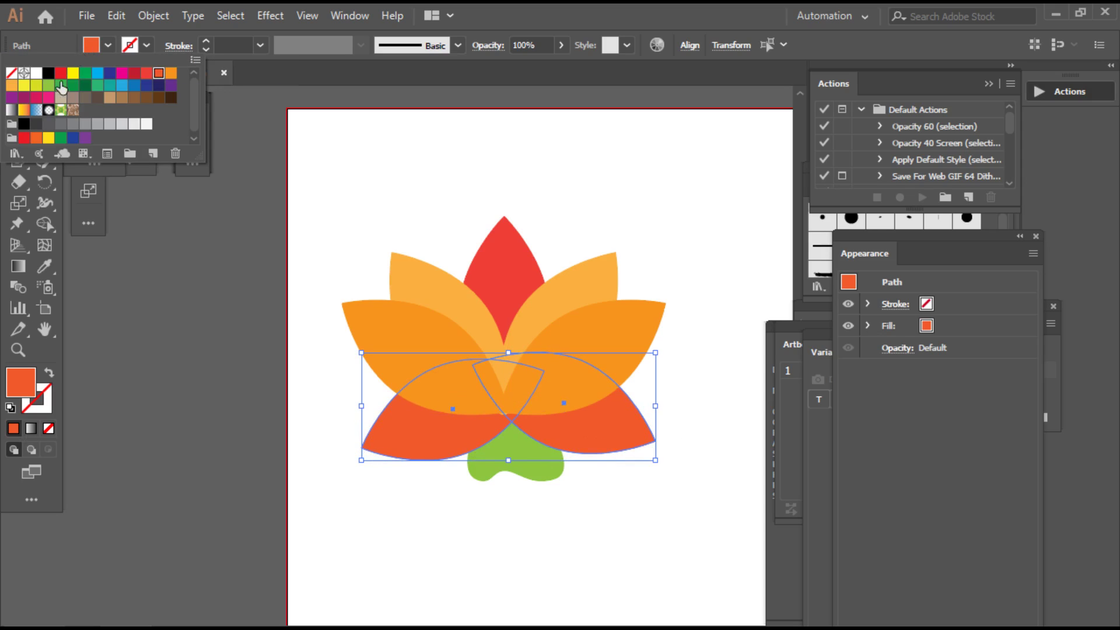
pyautogui.click(62, 86)
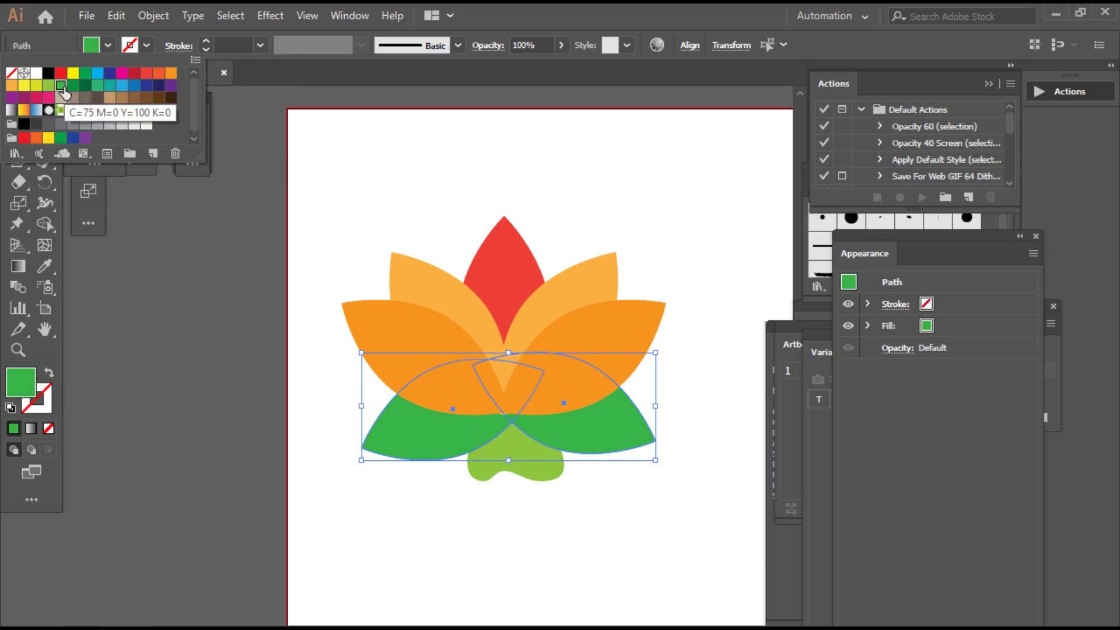
pyautogui.click(73, 85)
pyautogui.click(674, 187)
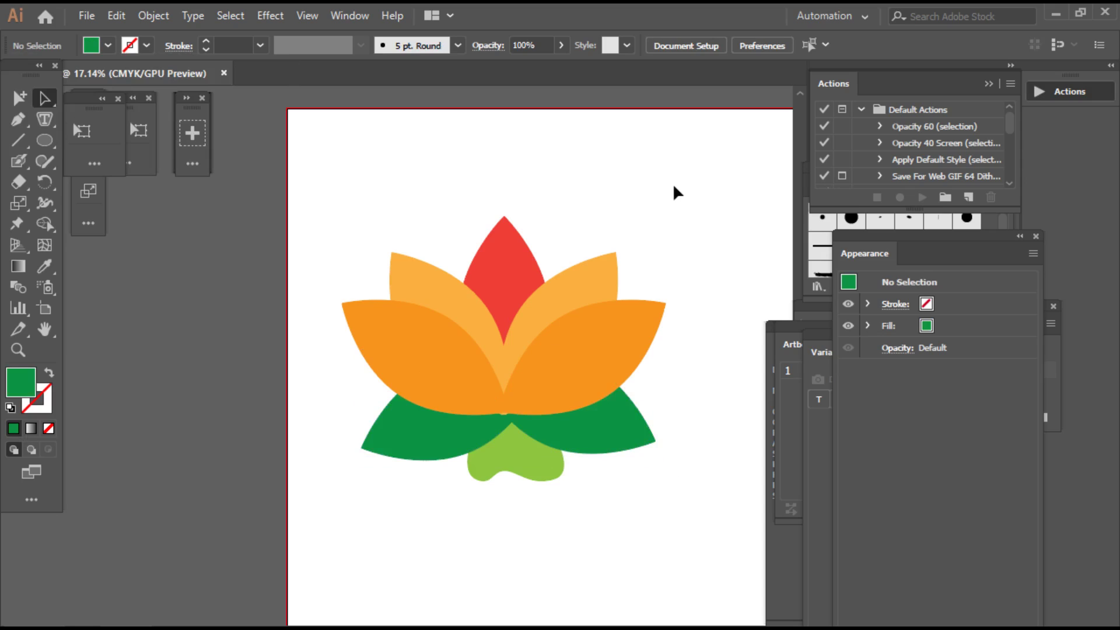
# - Move the two lower orange petals slightly down
pyautogui.click(632, 378)
pyautogui.keyDown('shift'); pyautogui.click(401, 343); pyautogui.keyUp('shift')
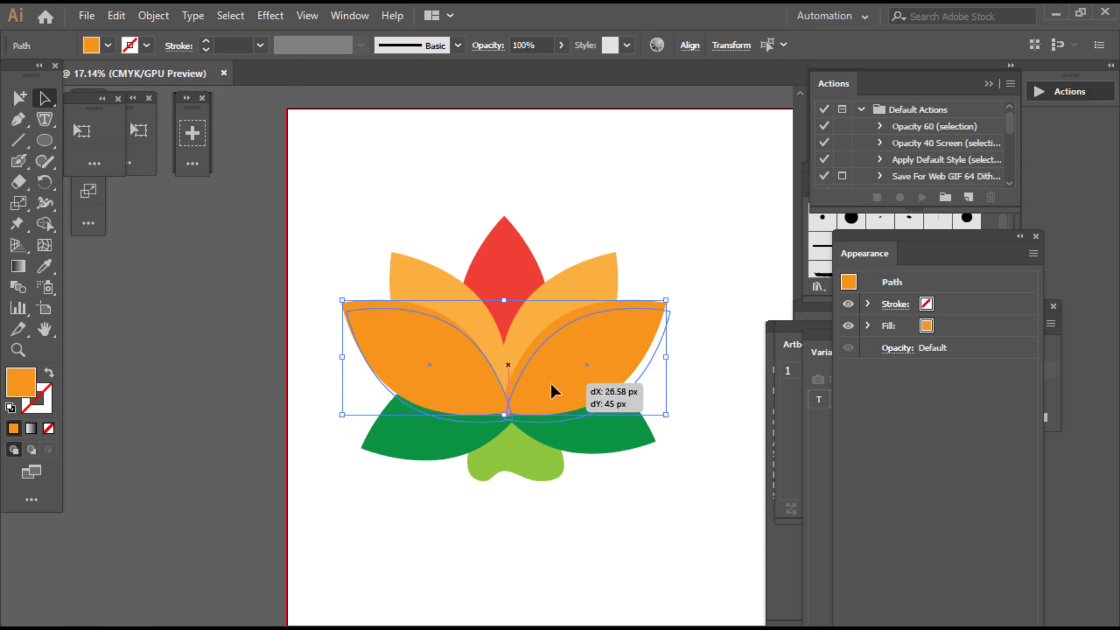
pyautogui.moveTo(547, 375); pyautogui.dragTo(552, 383)
pyautogui.click(598, 205)
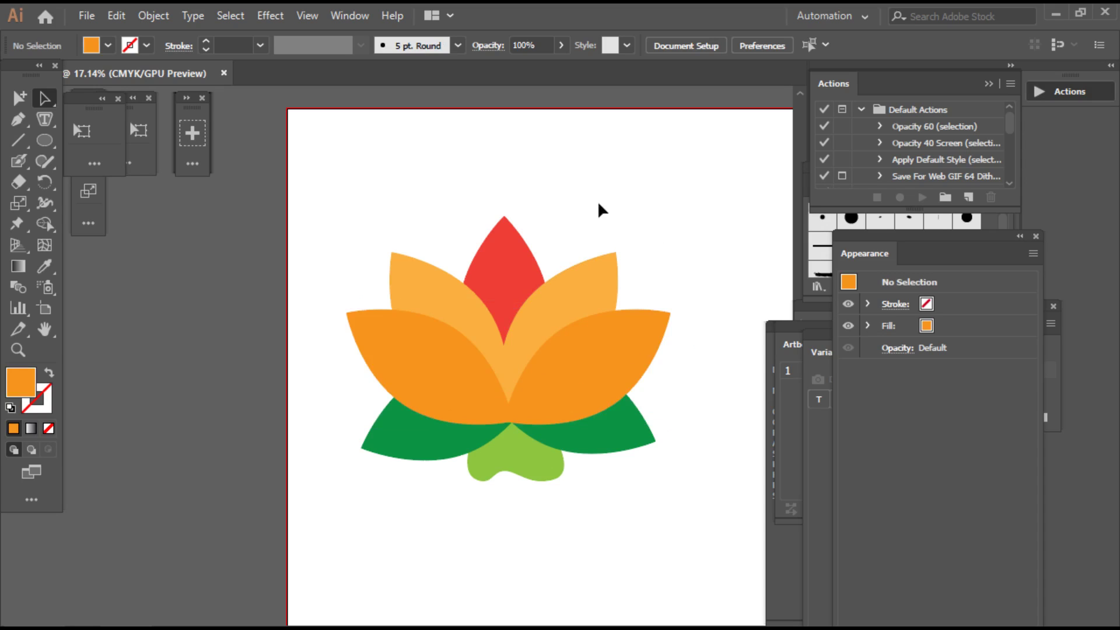
# - Select every lotus part and group them together
pyautogui.moveTo(605, 200); pyautogui.dragTo(408, 217)
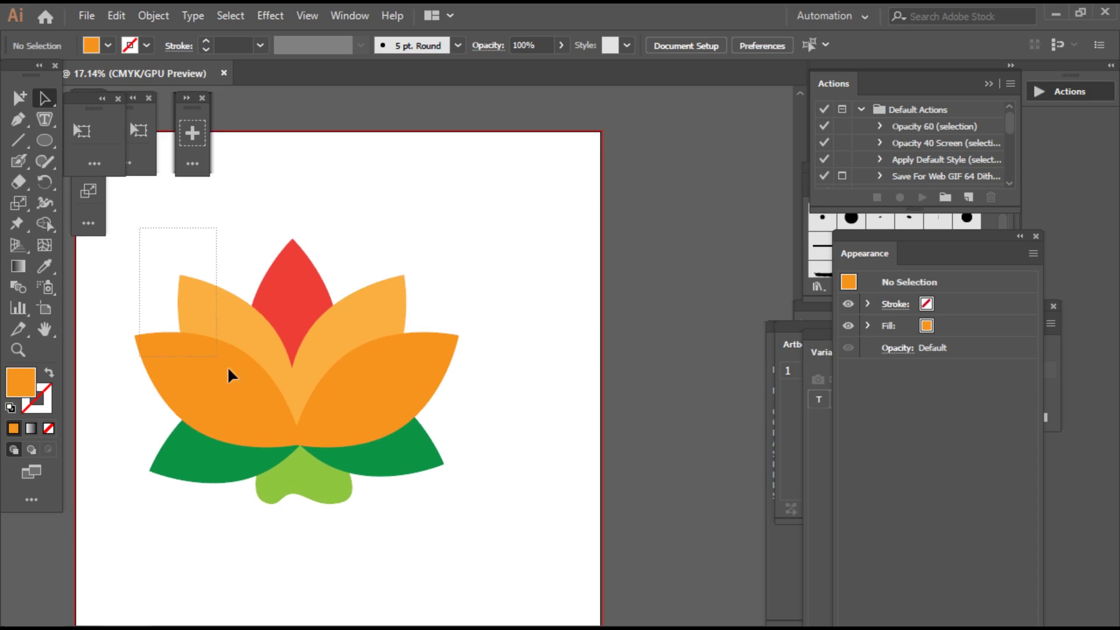
pyautogui.moveTo(490, 583); pyautogui.dragTo(490, 583)
pyautogui.rightClick(425, 447)
pyautogui.click(482, 210)
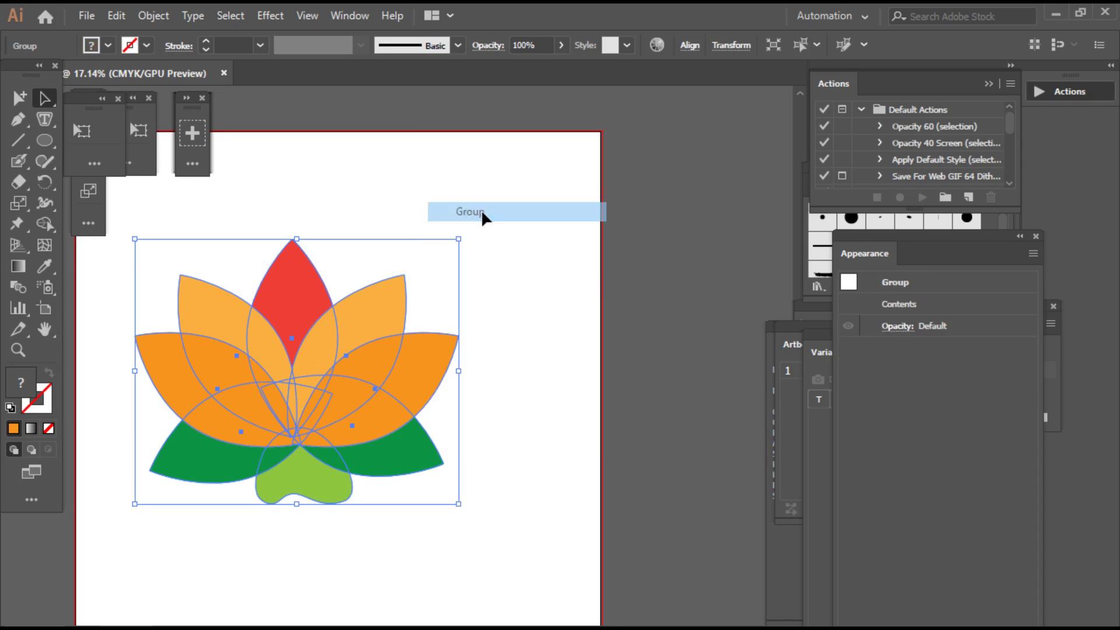
# - Scale the lotus group down proportionally and move it toward the artboard's upper middle
pyautogui.moveTo(581, 296); pyautogui.dragTo(699, 215)
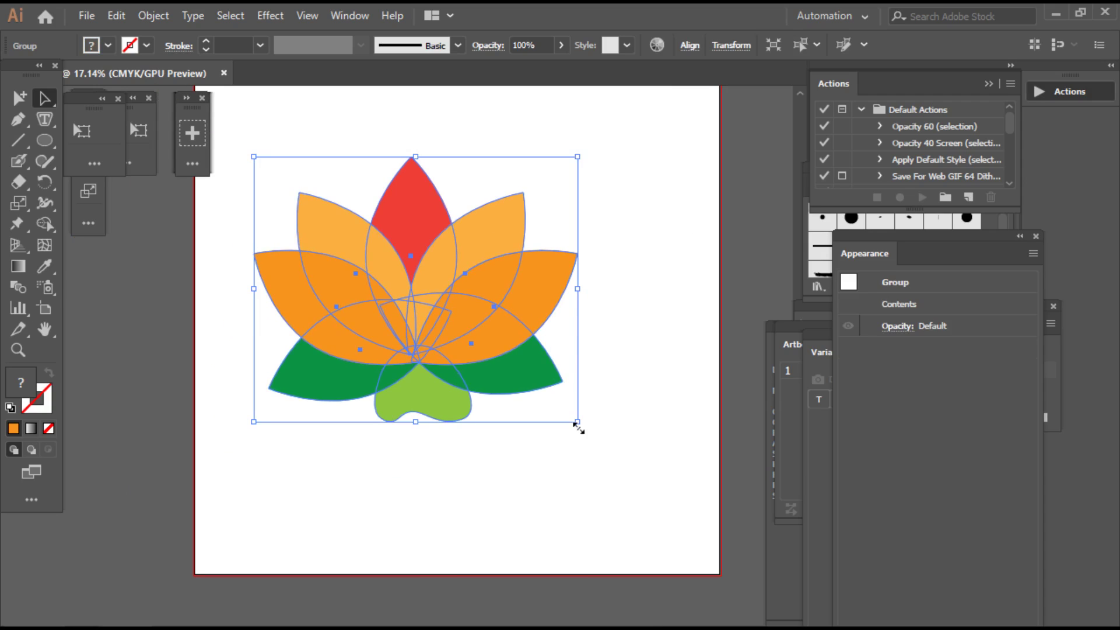
pyautogui.moveTo(577, 421); pyautogui.dragTo(519, 370)
pyautogui.moveTo(496, 285); pyautogui.dragTo(532, 254)
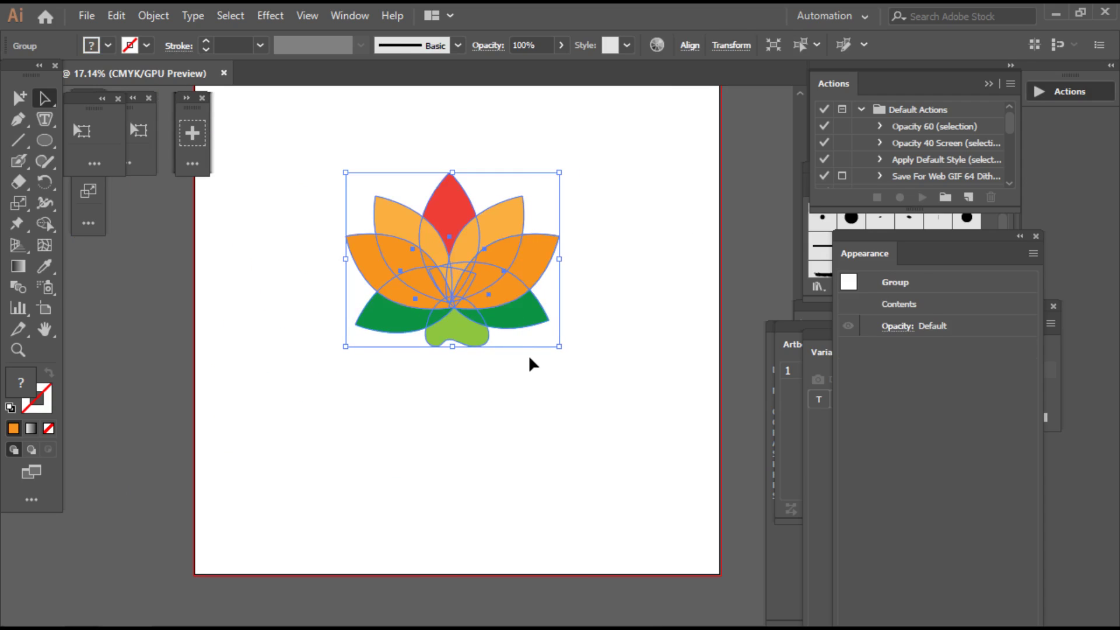
pyautogui.click(529, 355)
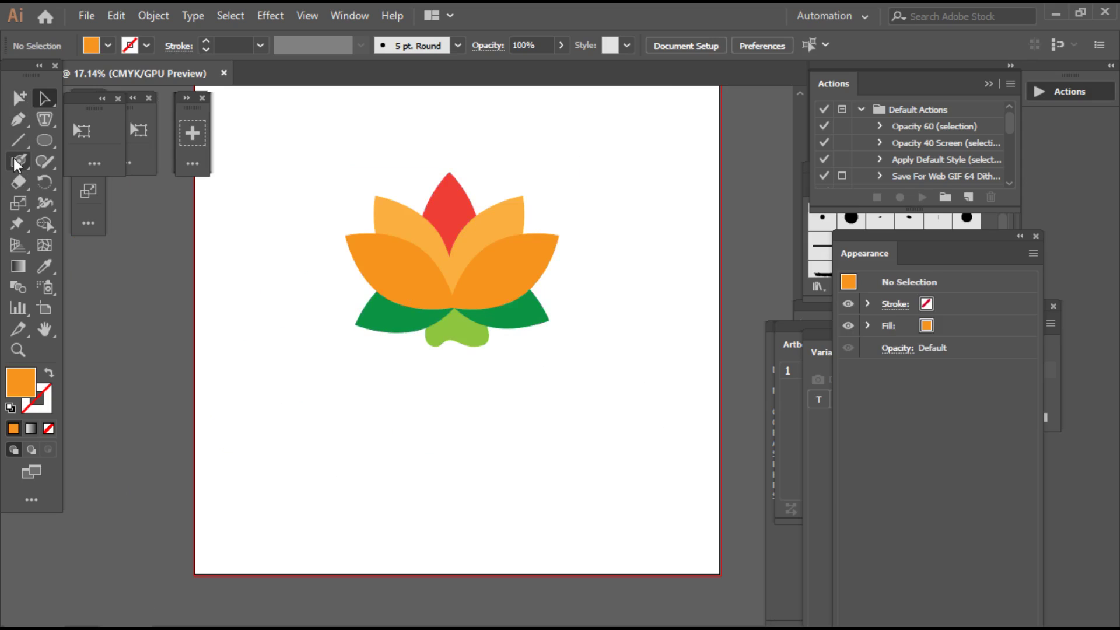
# - Add a text object below the lotus, enlarge it, and replace the placeholder with 'LOTUS'
pyautogui.moveTo(14, 161); pyautogui.dragTo(76, 178)
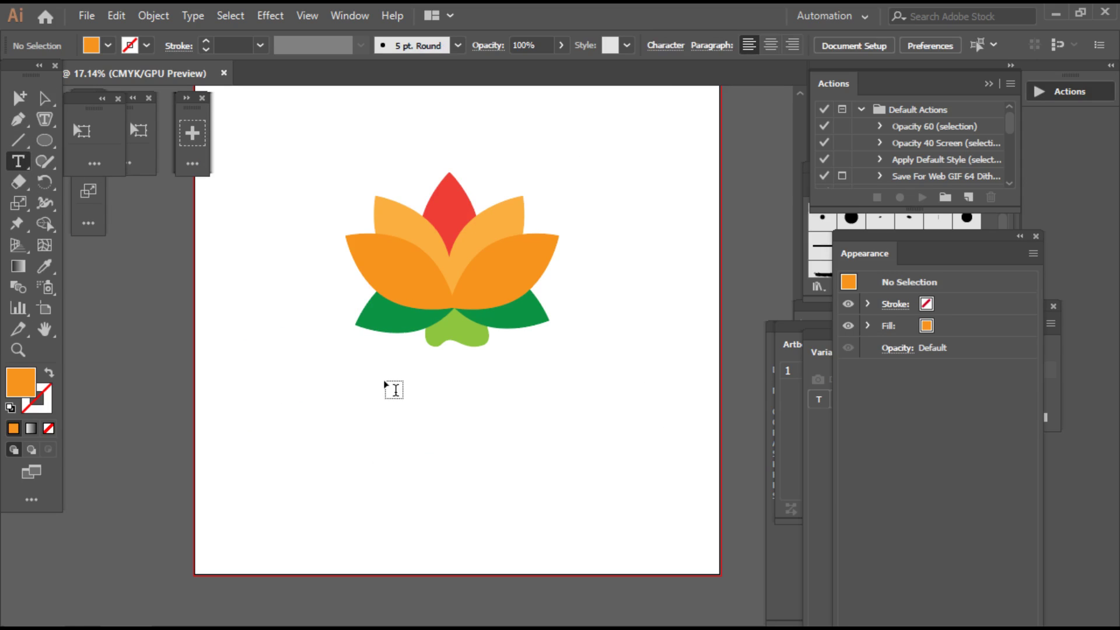
pyautogui.click(395, 389)
pyautogui.click(45, 99)
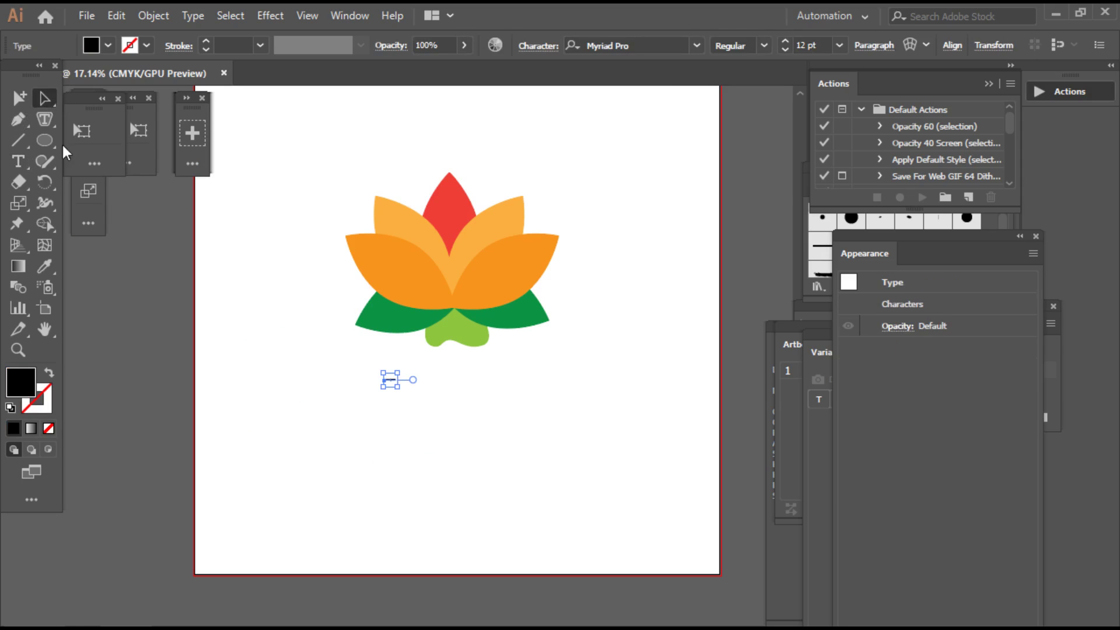
pyautogui.moveTo(399, 386); pyautogui.dragTo(608, 526)
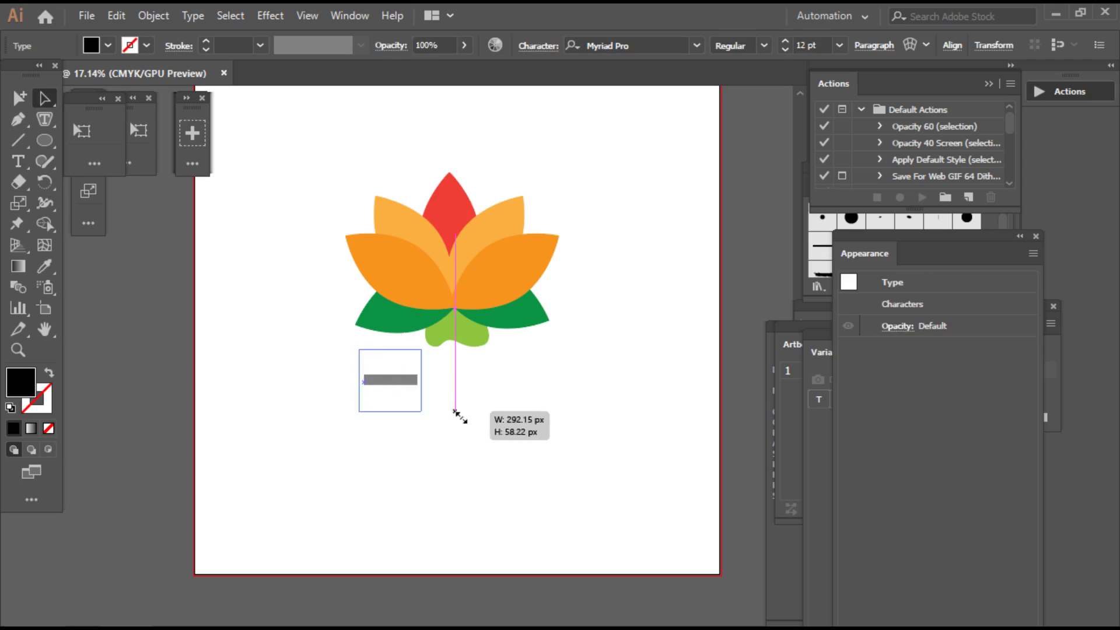
pyautogui.moveTo(494, 395)
pyautogui.mouseDown()
pyautogui.moveTo(572, 399)
pyautogui.moveTo(352, 385)
pyautogui.mouseUp()
pyautogui.press('t')
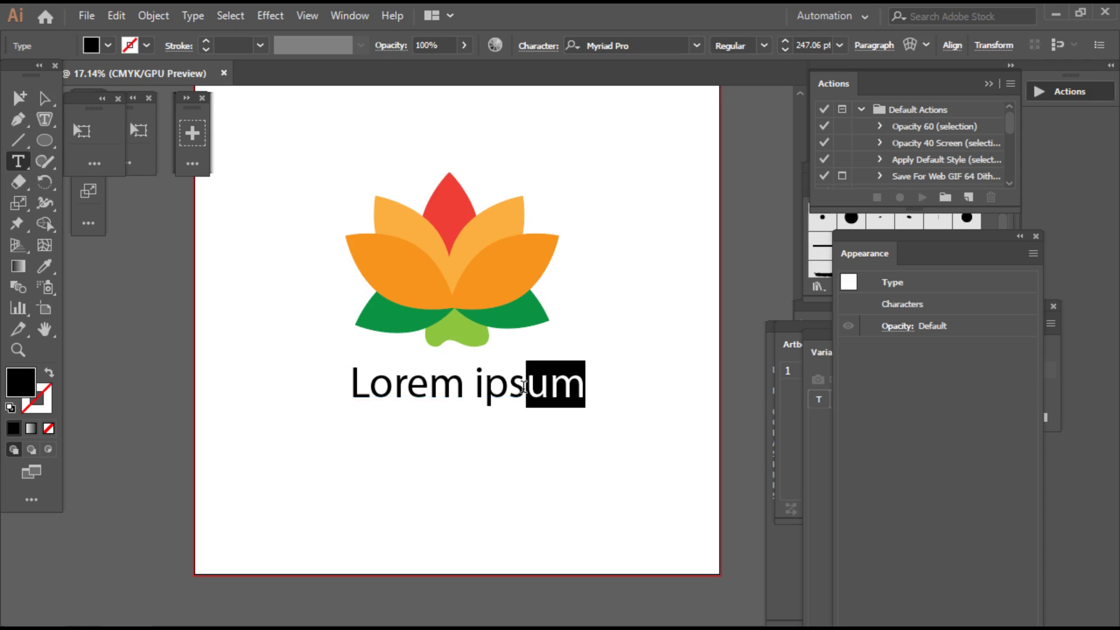
pyautogui.write('LO')
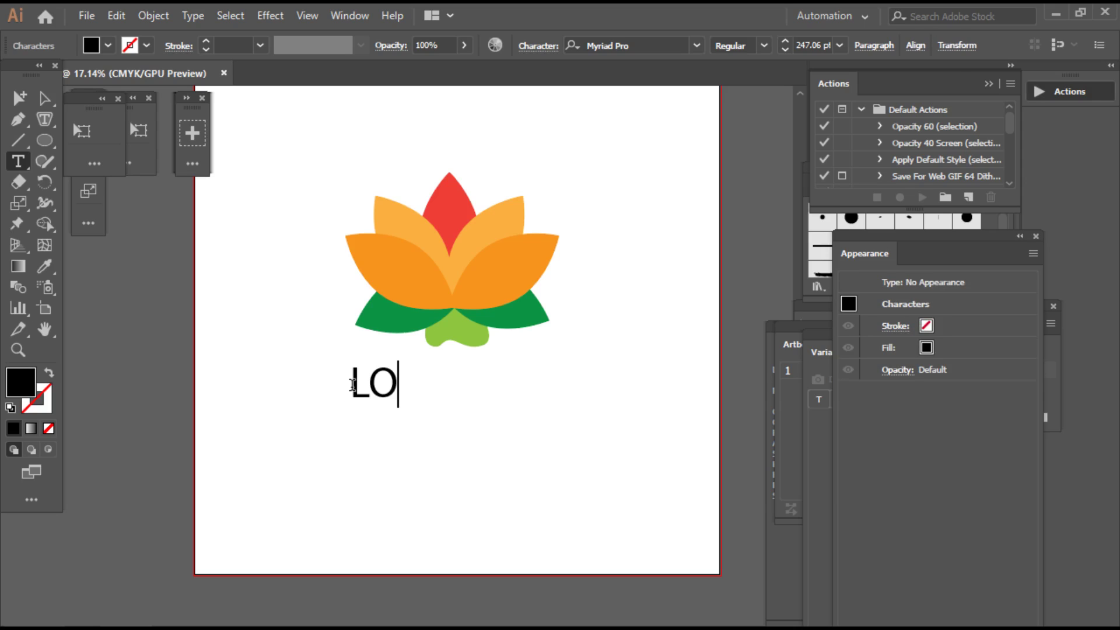
pyautogui.write('TUS')
pyautogui.press('Escape')
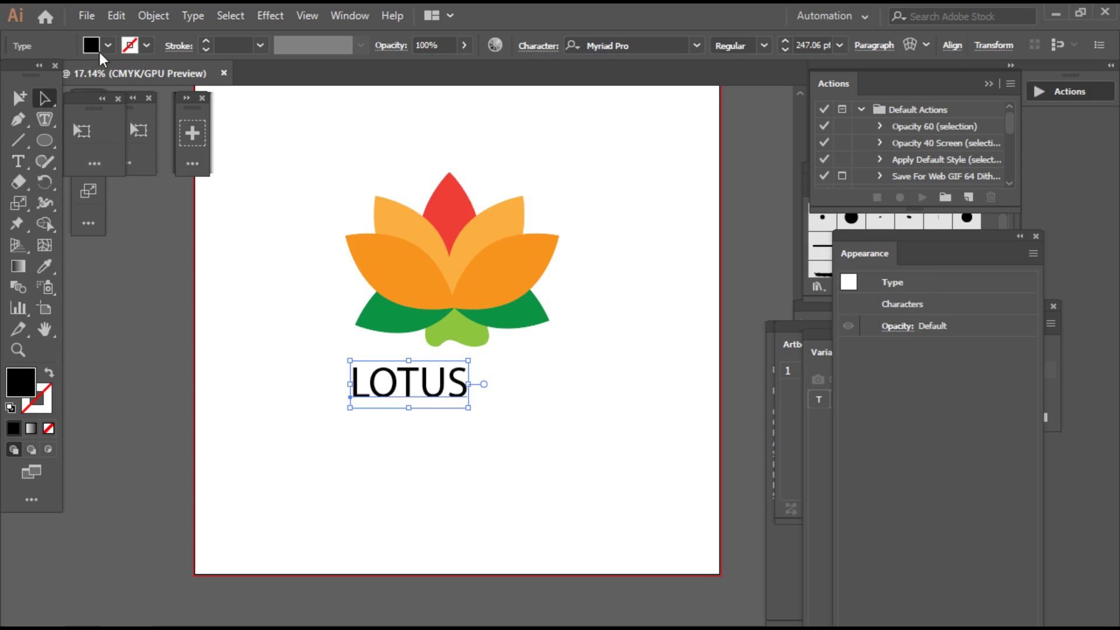
# - Colour the LOTUS text blue, centre it beneath the lotus, and bring up the font list
pyautogui.click(108, 46)
pyautogui.click(122, 87)
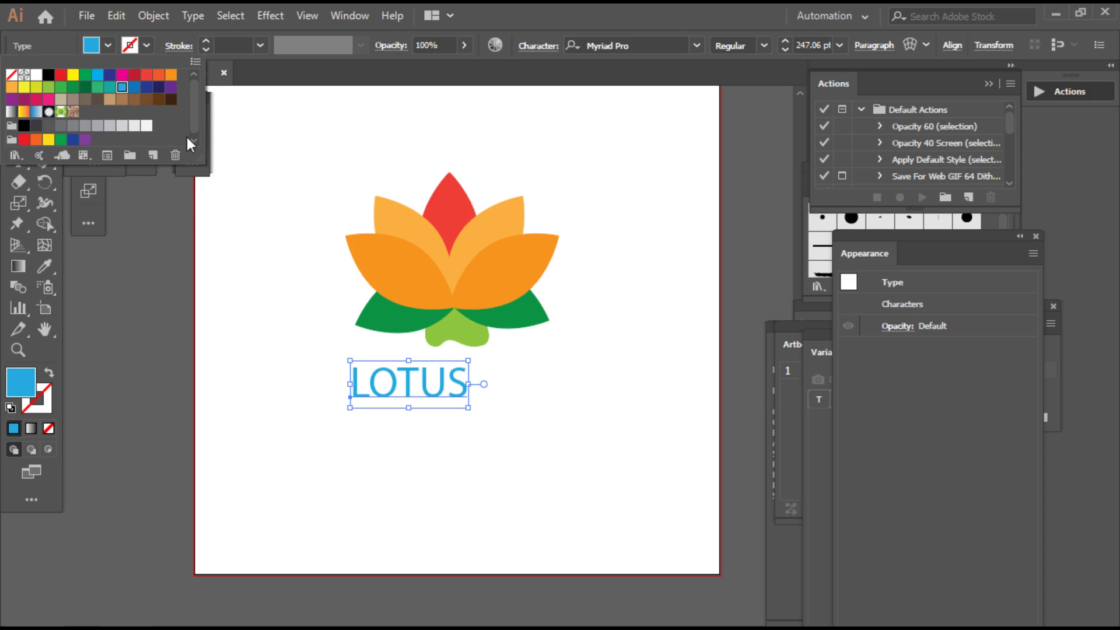
pyautogui.click(452, 385)
pyautogui.moveTo(443, 385); pyautogui.dragTo(481, 384)
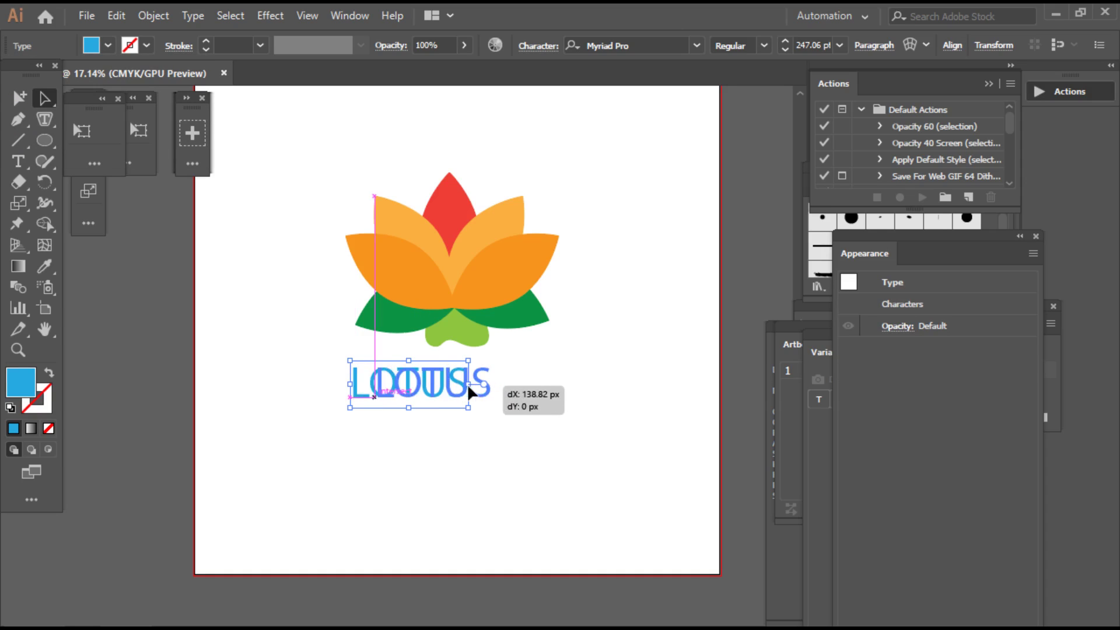
pyautogui.click(688, 45)
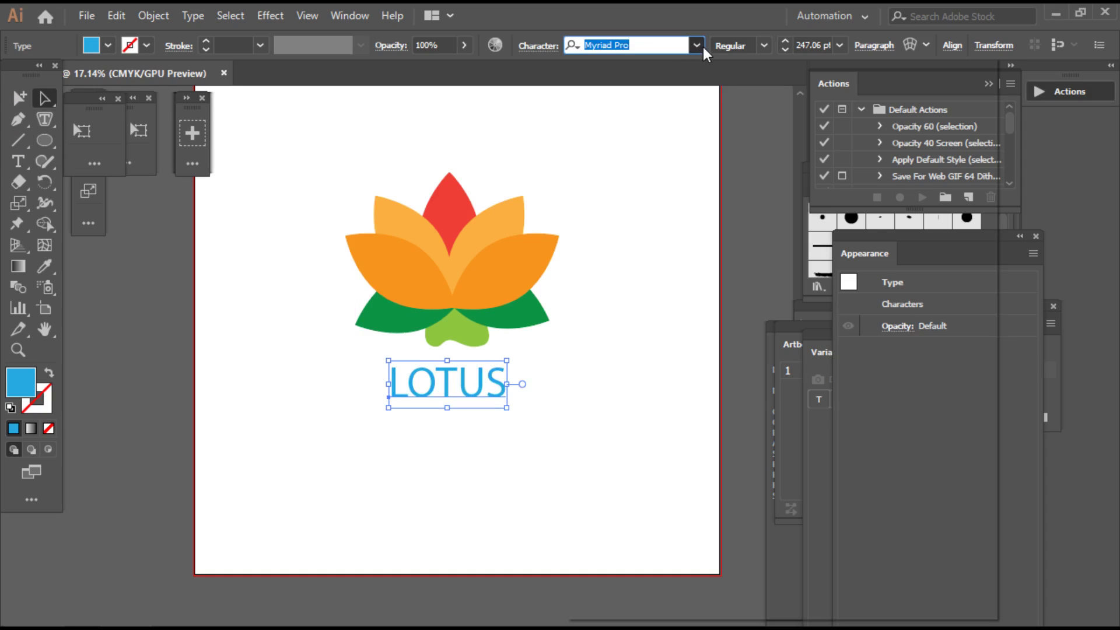
pyautogui.click(700, 46)
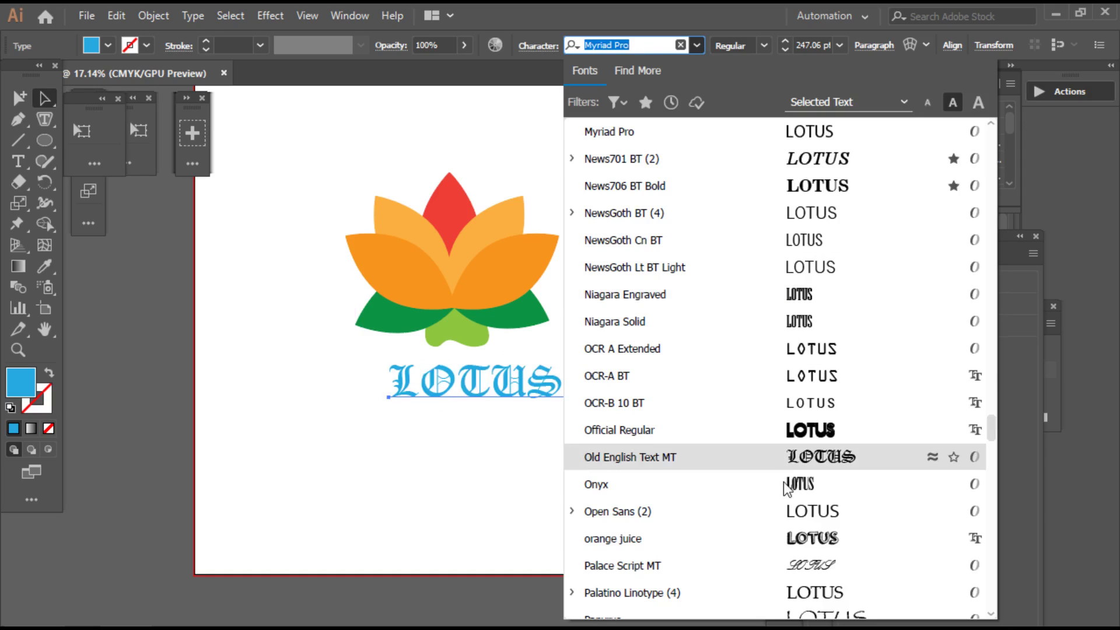